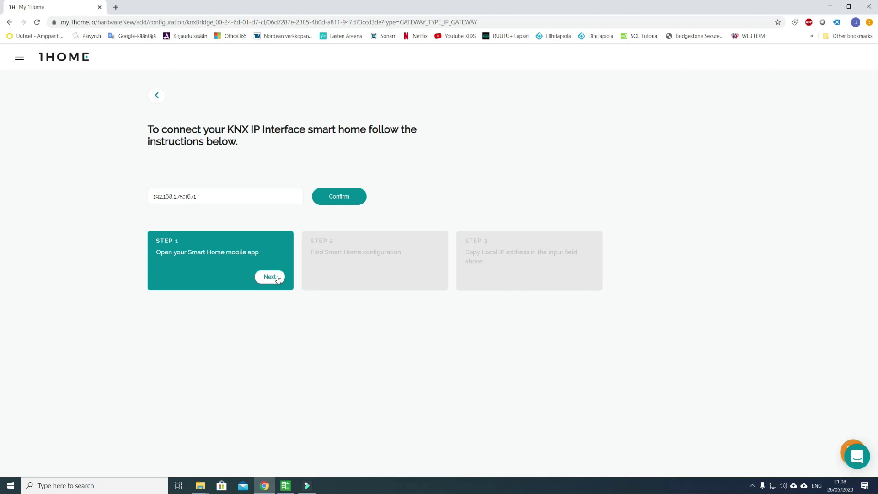
# Step: Confirm the KNX IP interface address, and export the Villa_Keisarinviitta project from ETS5 to the Desktop as an ETS project file
pyautogui.click(354, 202)
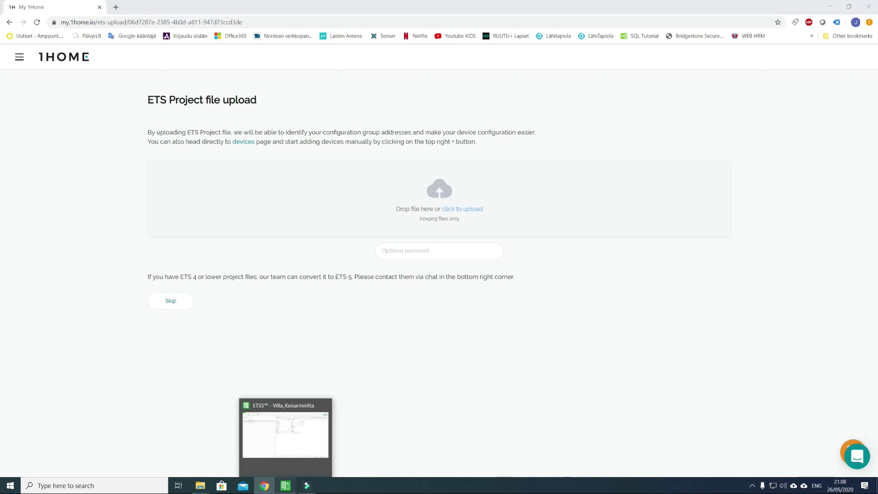
pyautogui.click(284, 488)
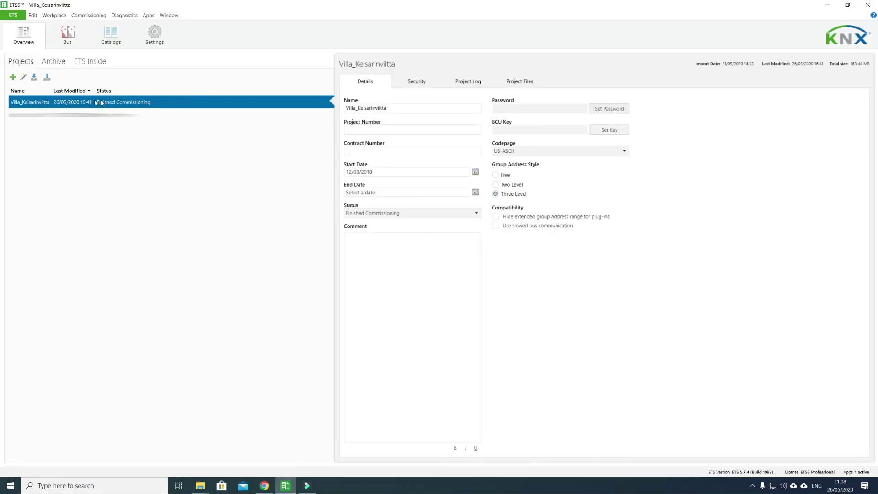
pyautogui.click(48, 77)
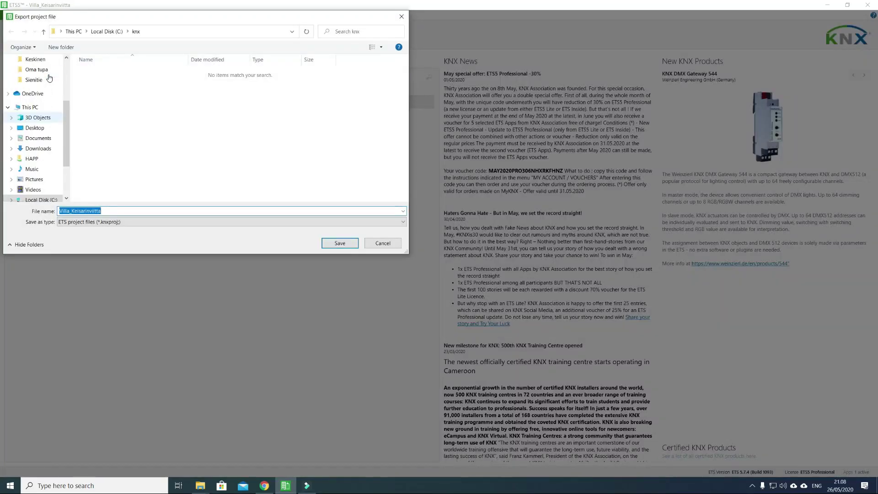
pyautogui.click(36, 128)
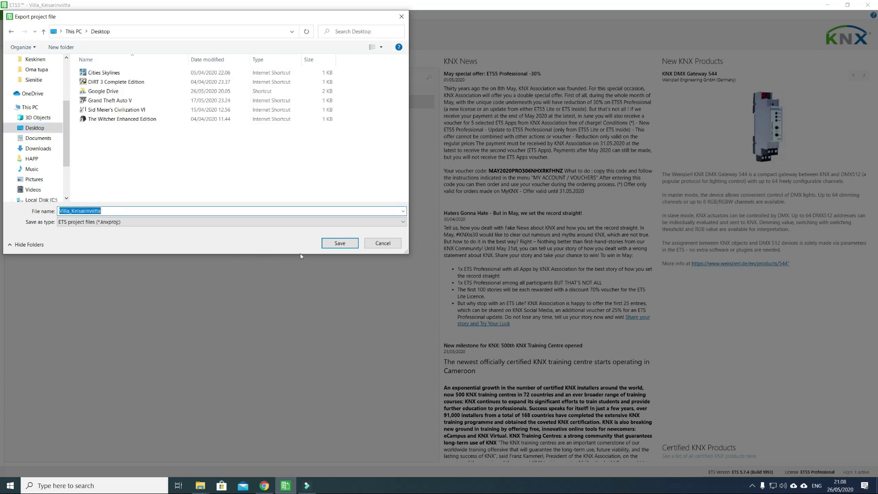
pyautogui.click(348, 245)
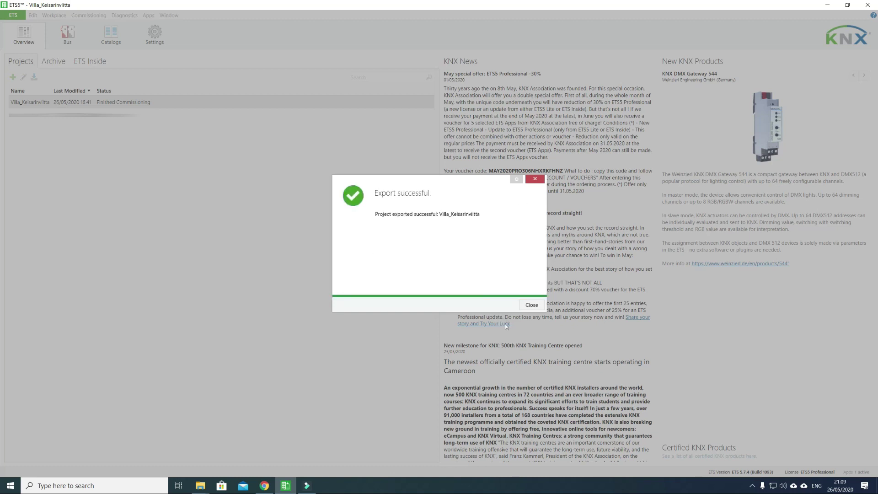
pyautogui.click(531, 305)
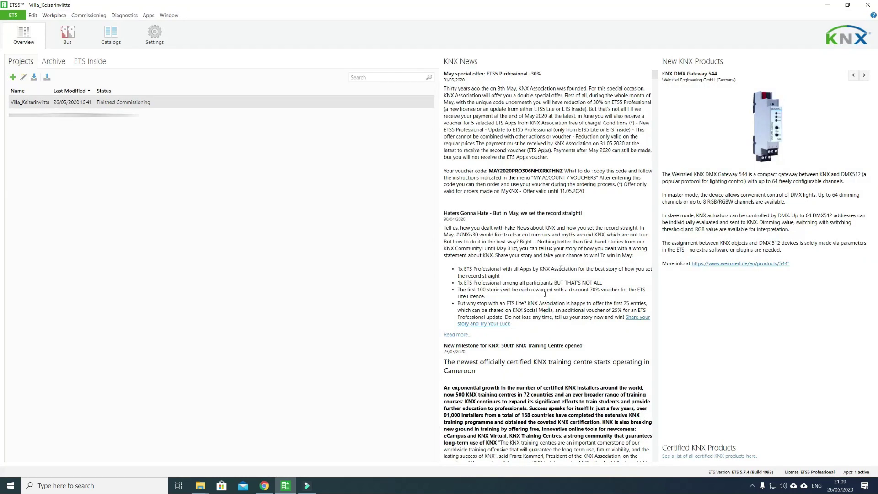
# Step: Return to 1Home in the browser, upload Villa_Keisarinviitta.knxproj from the Desktop, and continue to the imported devices
pyautogui.click(827, 4)
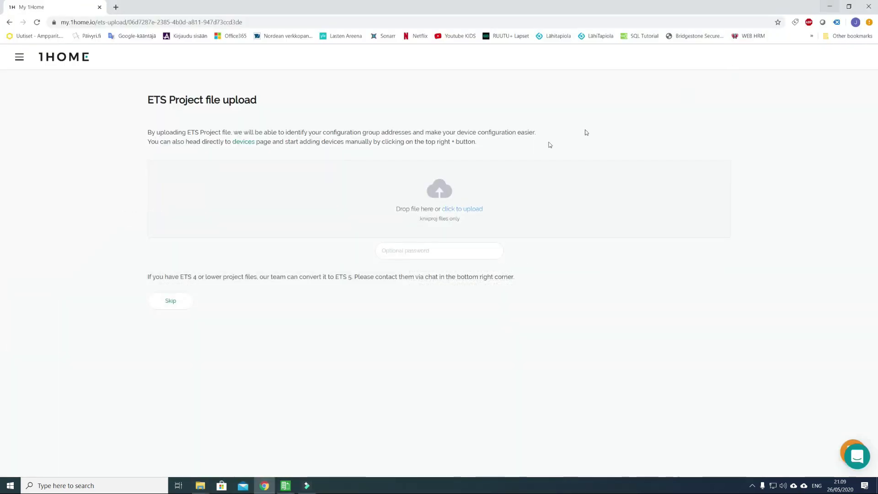
pyautogui.click(471, 210)
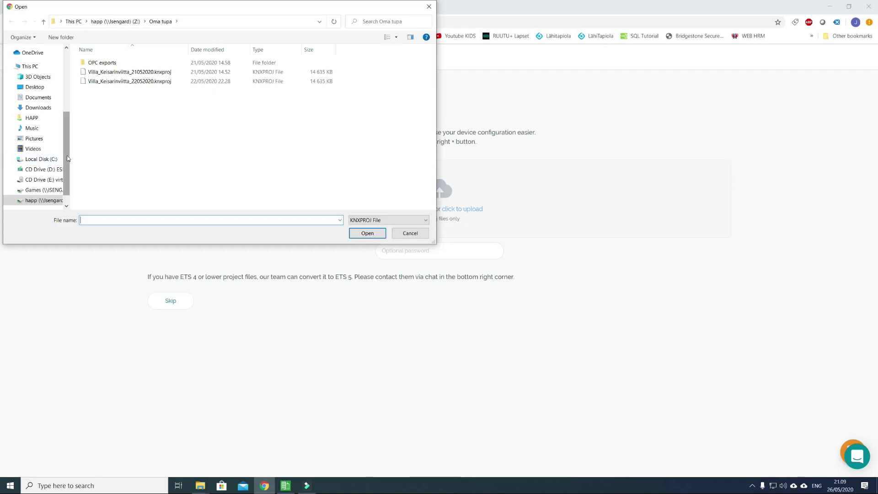
pyautogui.click(46, 159)
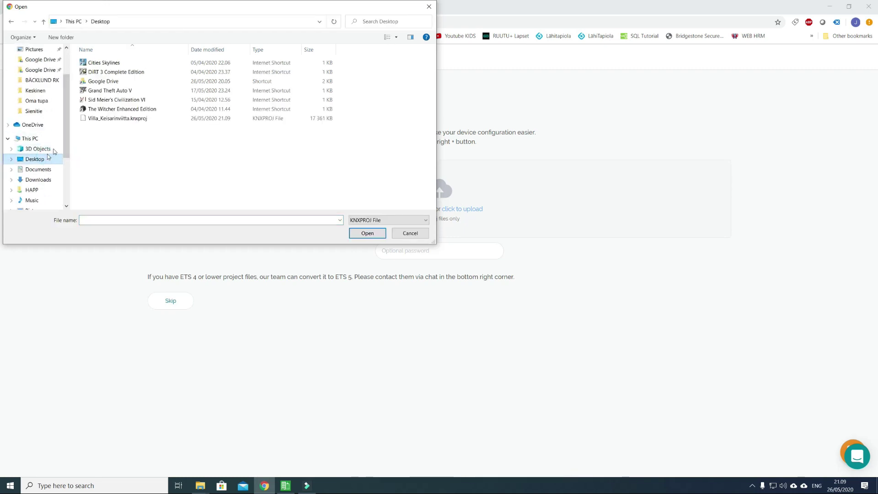
pyautogui.click(119, 117)
pyautogui.click(369, 233)
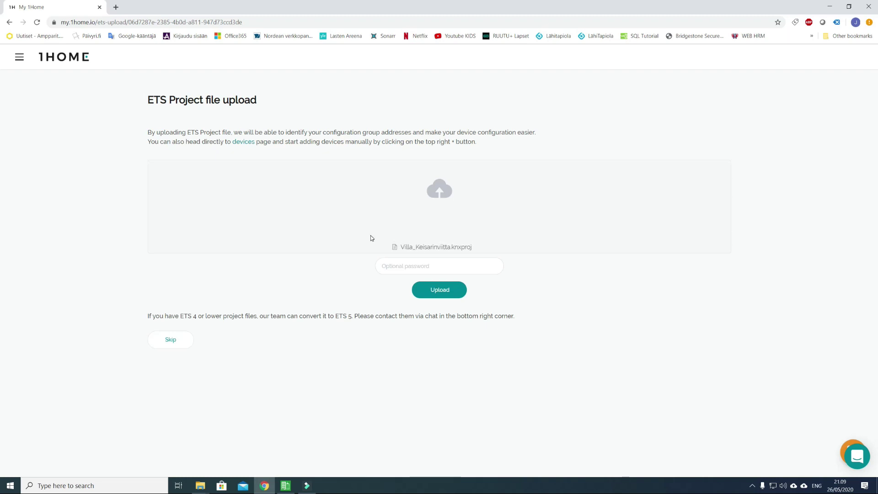
pyautogui.click(438, 294)
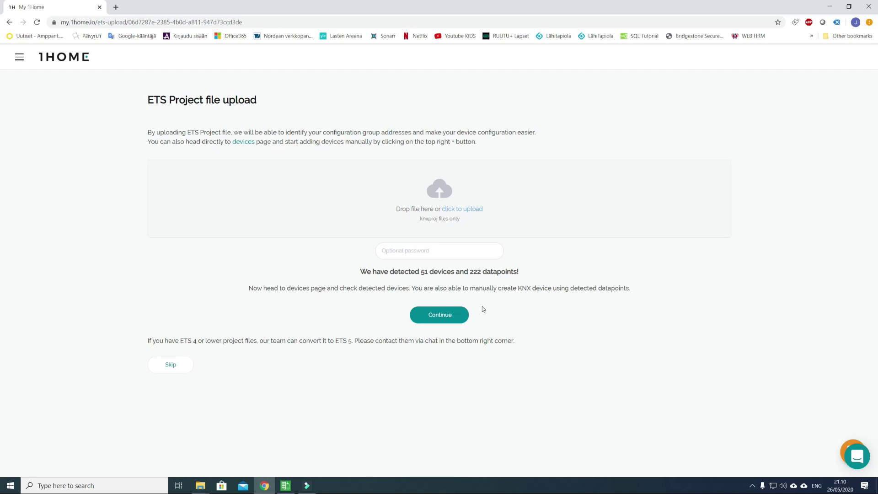
pyautogui.click(453, 323)
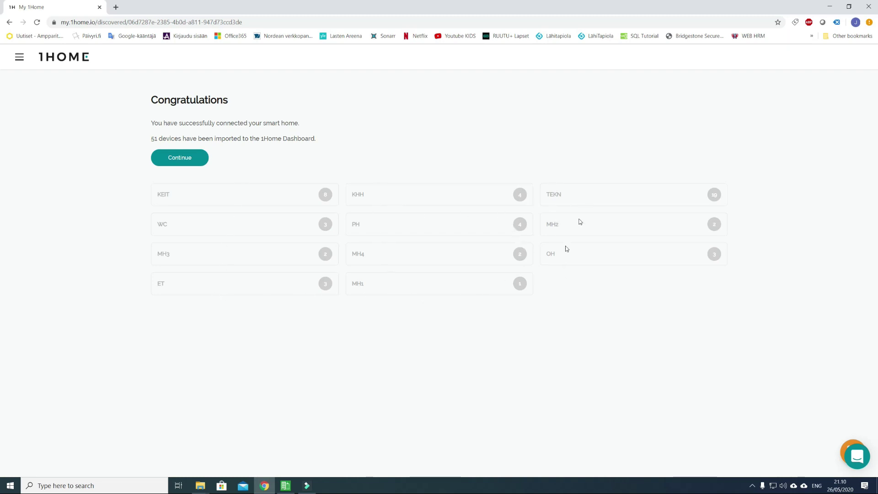
pyautogui.click(195, 164)
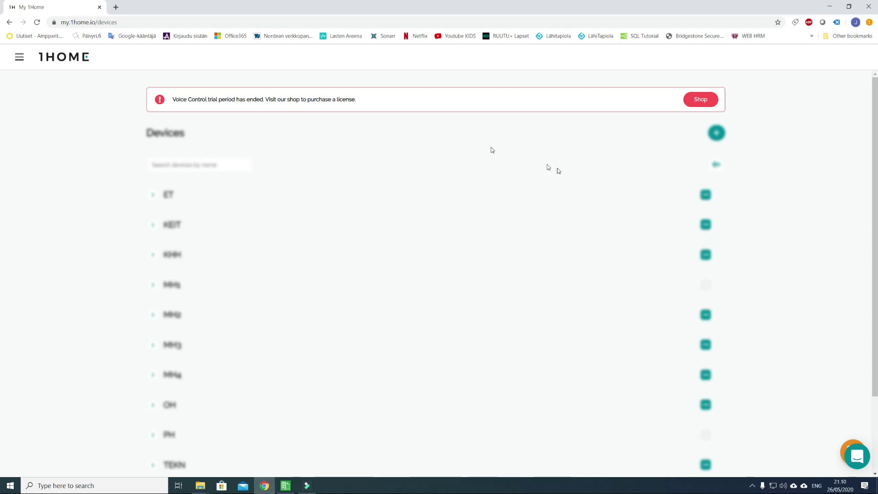
# Step: View the paired 1Home devices, and rename the KNXGate IP Gateway smart home to Villa Keisarinviitta
pyautogui.click(26, 59)
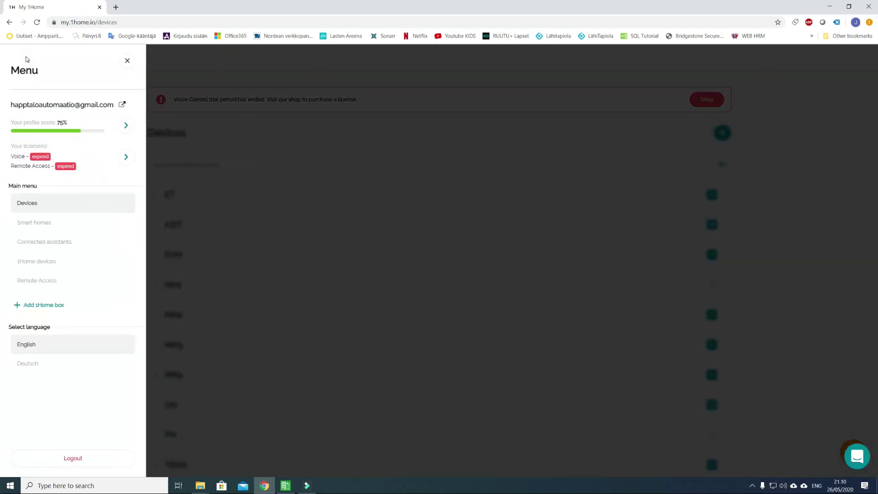
pyautogui.click(54, 261)
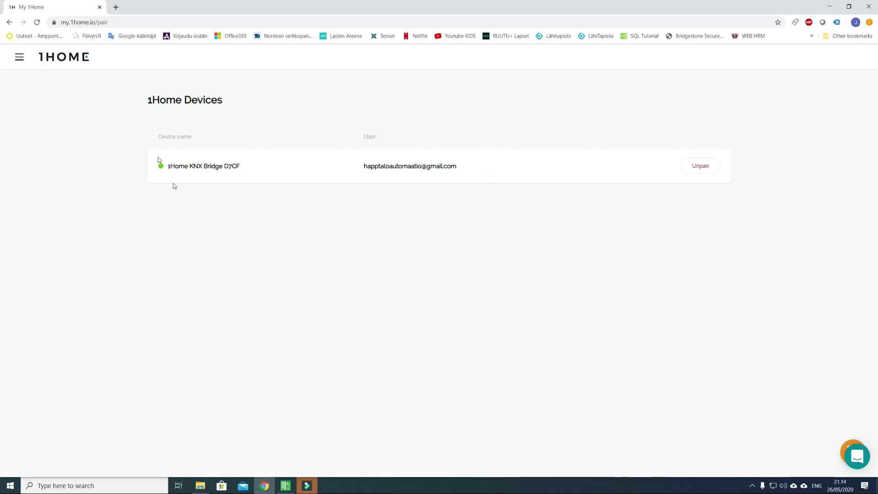
pyautogui.click(20, 58)
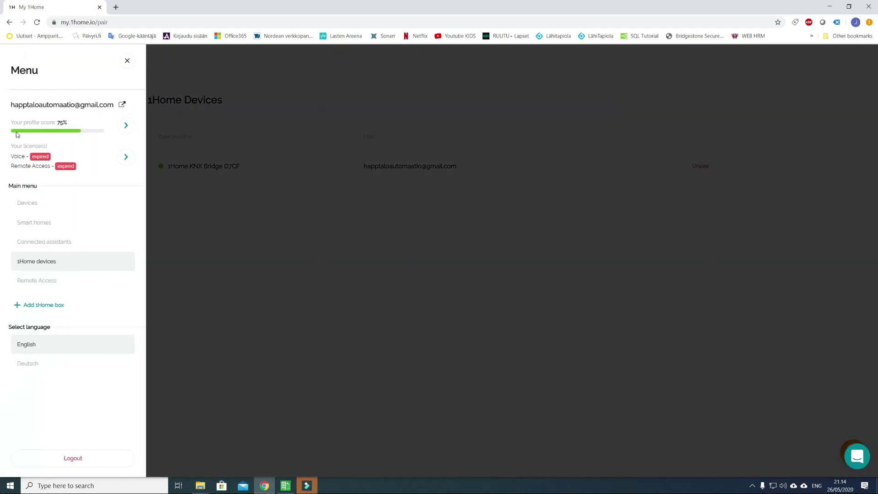
pyautogui.click(35, 222)
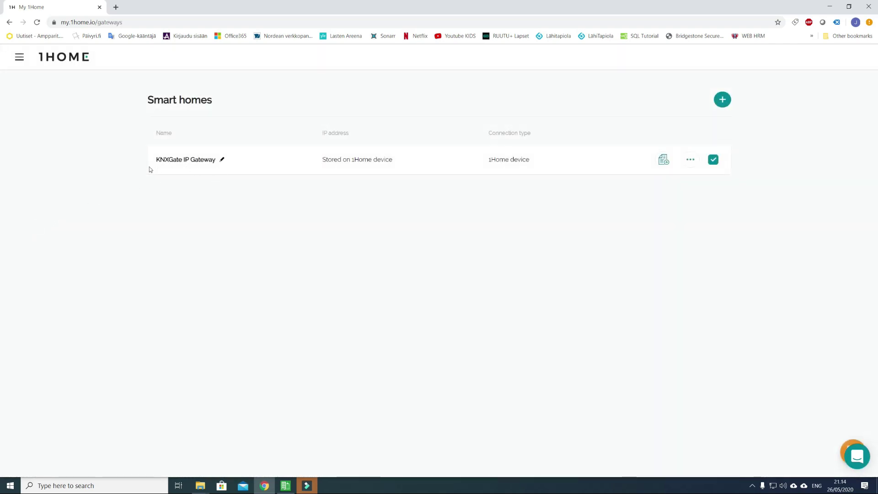
pyautogui.click(226, 161)
pyautogui.moveTo(225, 161); pyautogui.dragTo(131, 169)
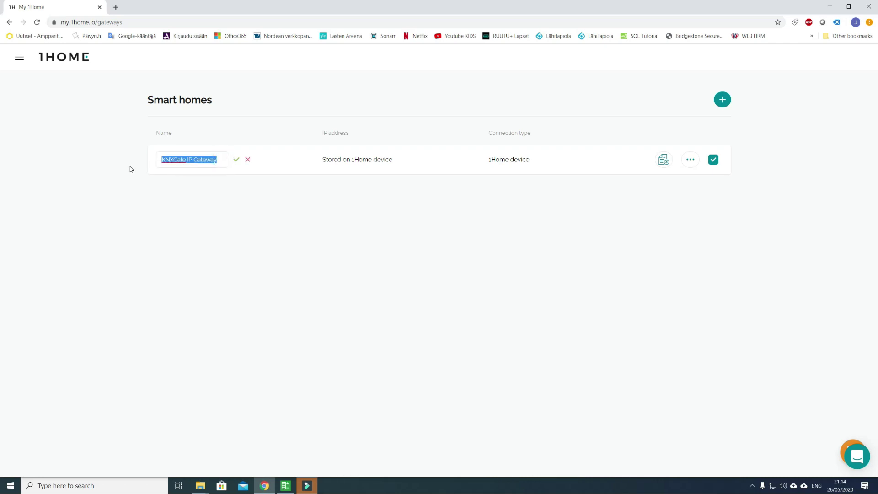
pyautogui.write('Villa Keisarinv')
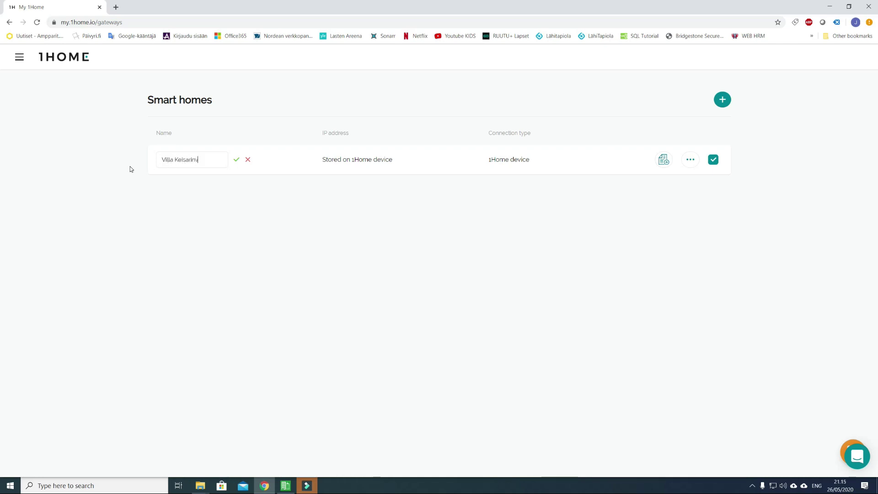
pyautogui.write('iitta')
pyautogui.click(237, 160)
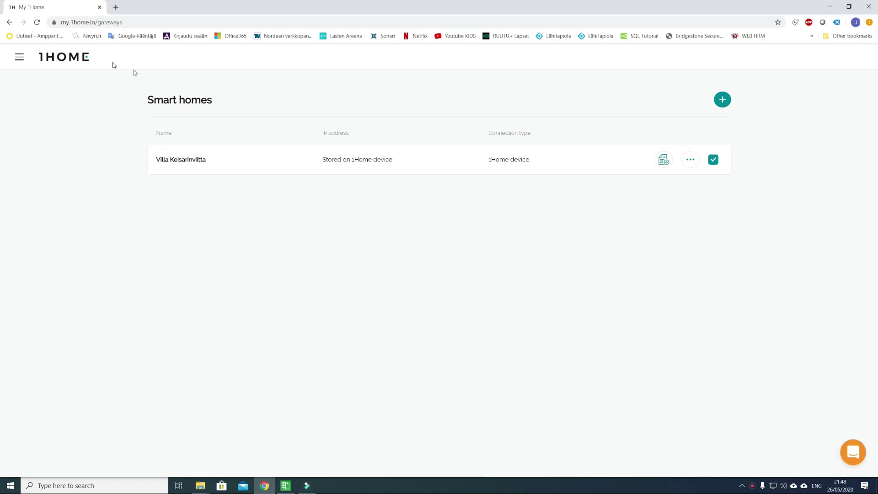
# Step: Open the device list, expand the OH room and rename it to Olohuone
pyautogui.click(68, 56)
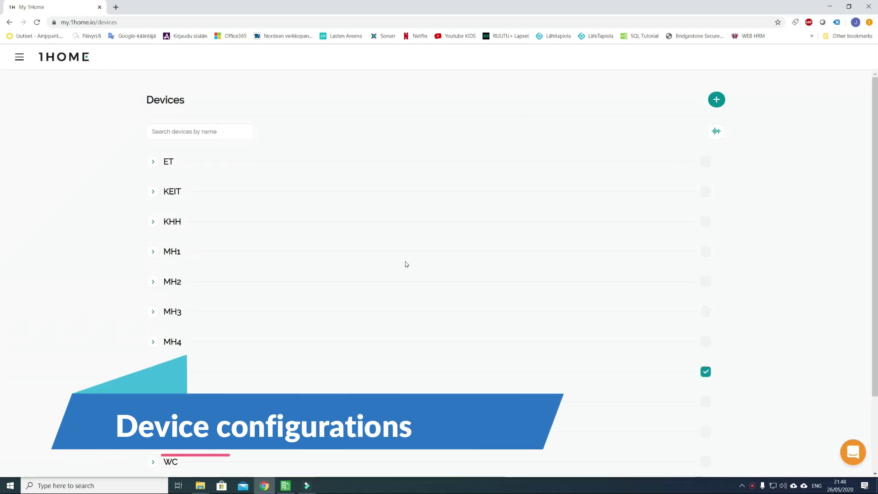
pyautogui.scroll(-1, 406, 263)
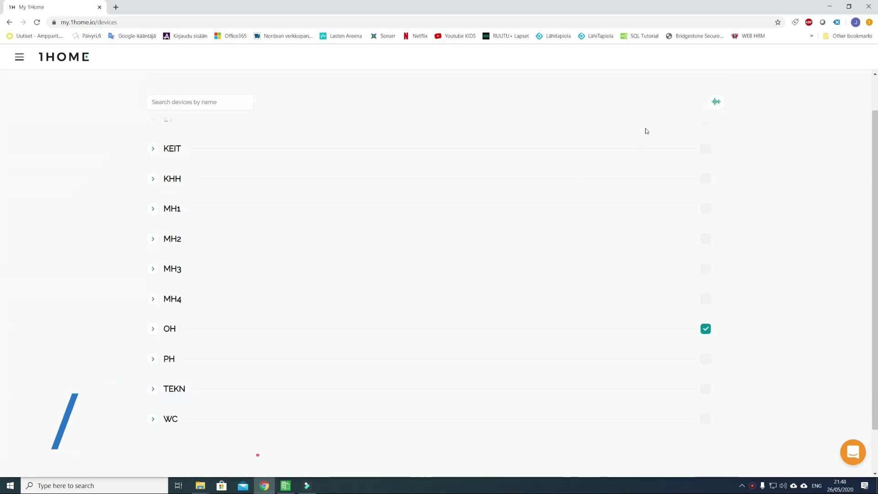
pyautogui.scroll(1, 731, 206)
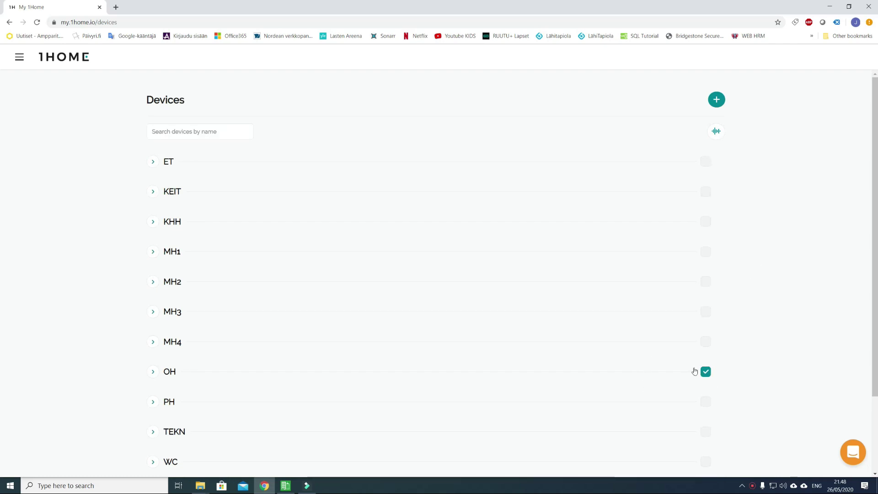
pyautogui.click(152, 373)
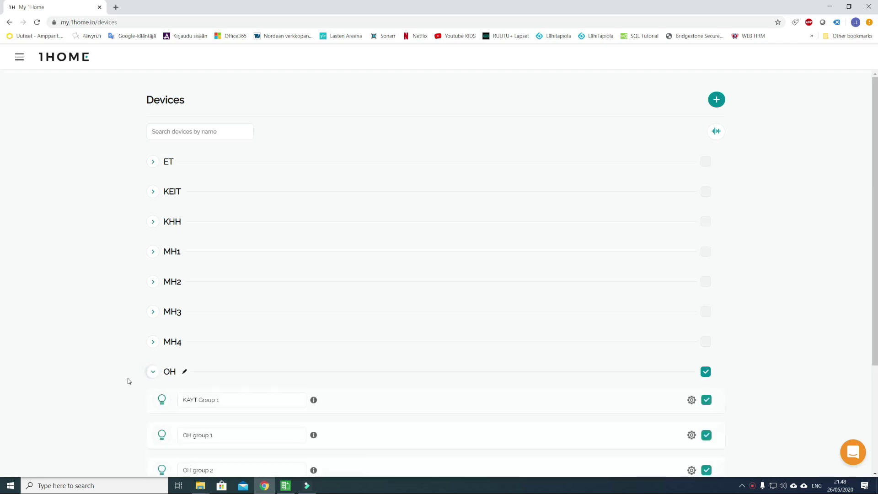
pyautogui.scroll(-1, 124, 382)
pyautogui.scroll(-2, 119, 383)
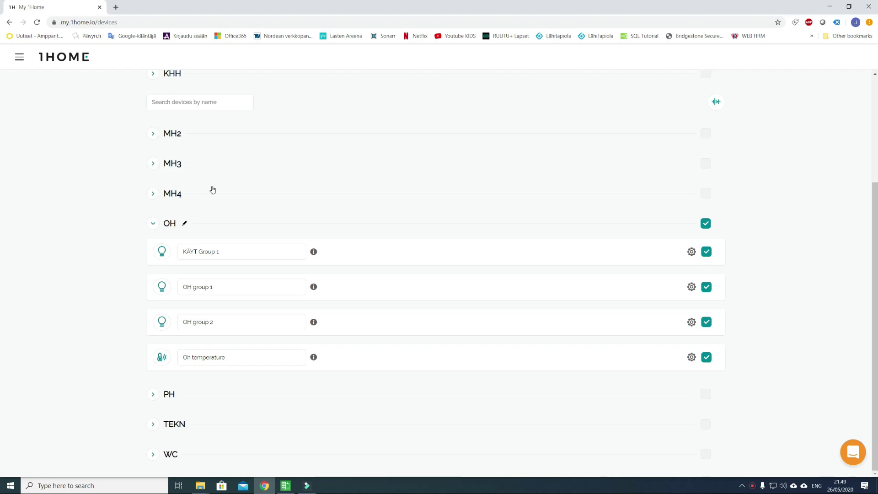
pyautogui.click(184, 224)
pyautogui.doubleClick(174, 224)
pyautogui.write('O')
pyautogui.click(244, 224)
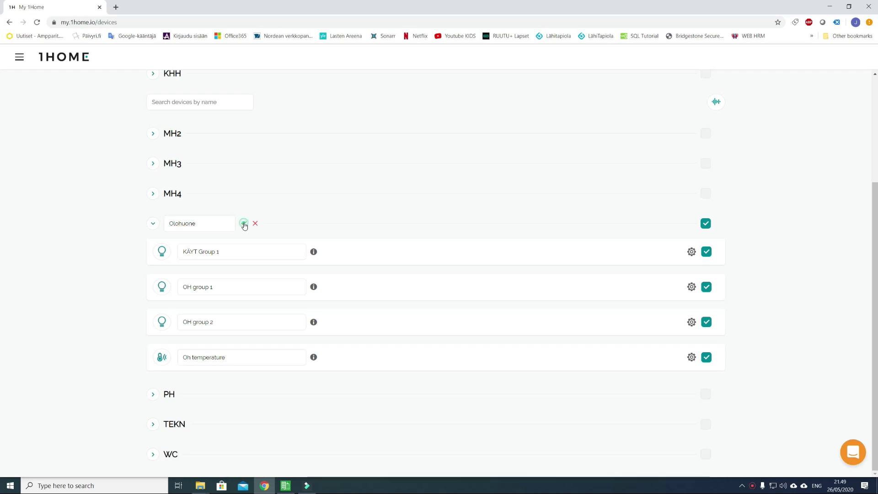
pyautogui.click(153, 280)
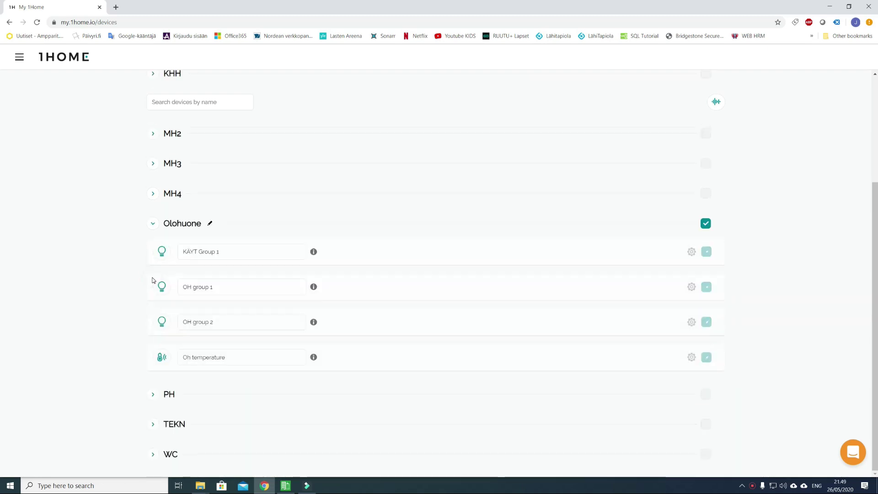
# Step: Rename the KÄYT Group 1 light in Olohuone to Käytävän valot, review its KNX settings and save the device
pyautogui.click(248, 252)
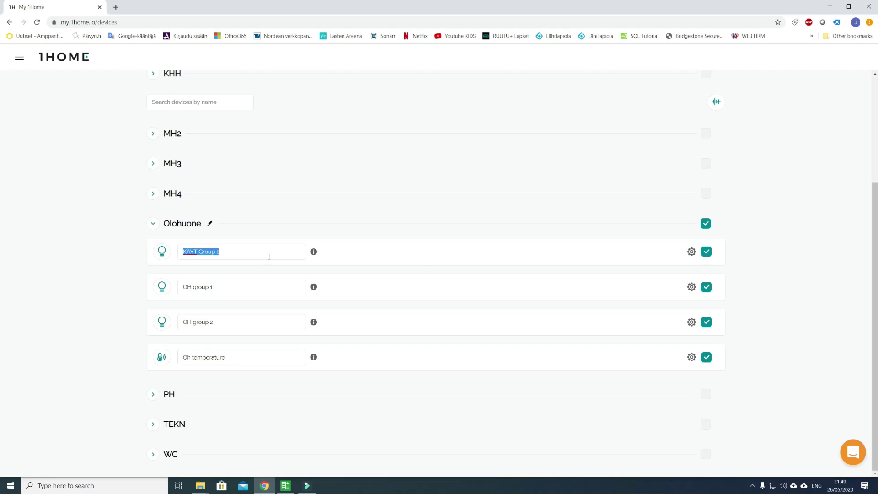
pyautogui.write('Käytävän valot')
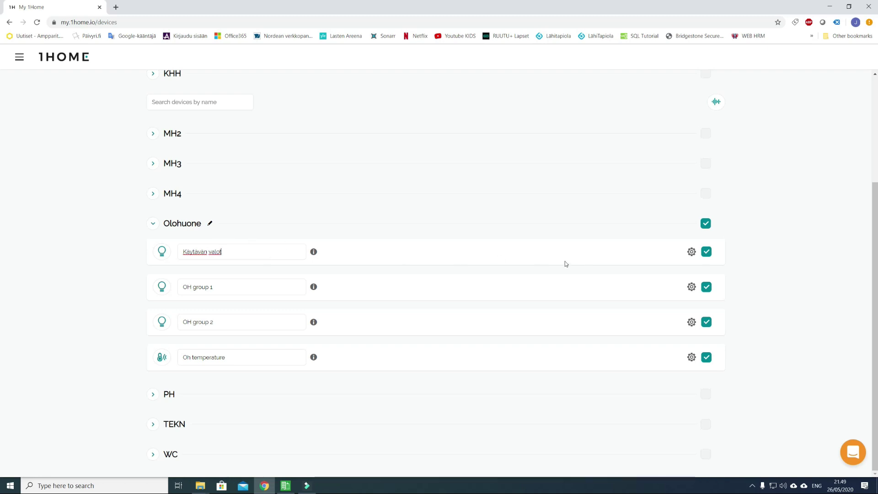
pyautogui.click(692, 252)
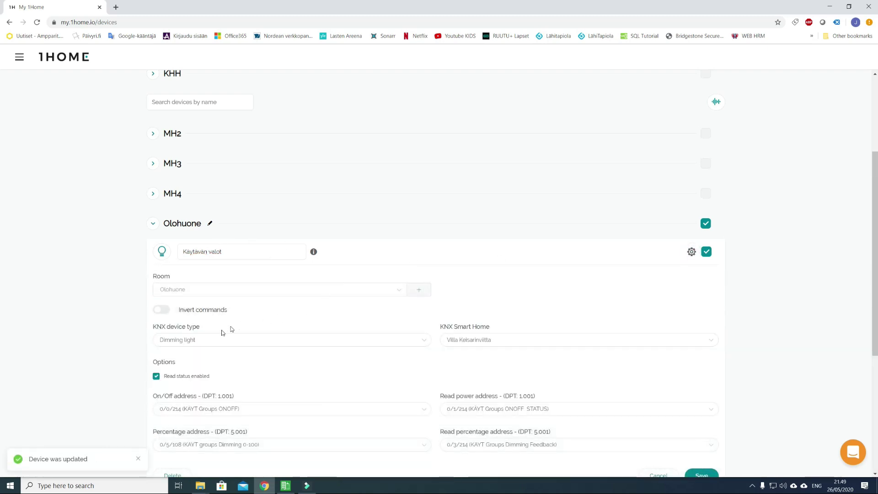
pyautogui.scroll(-2, 323, 343)
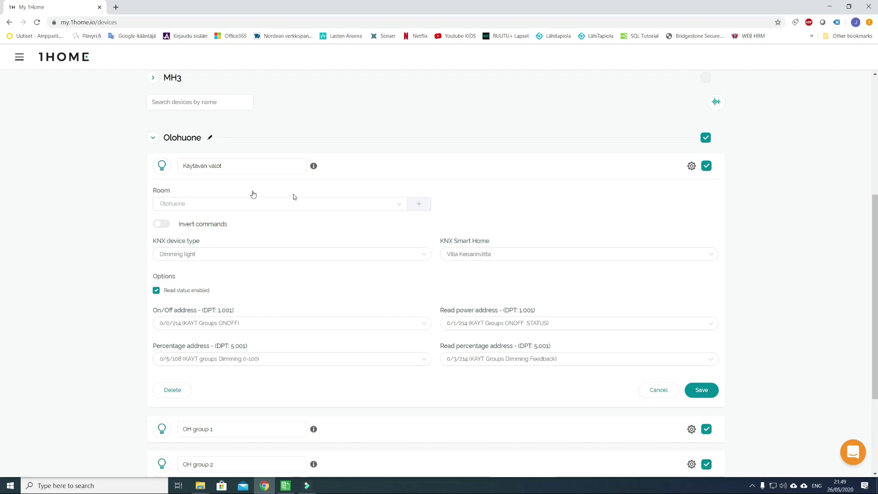
pyautogui.click(702, 391)
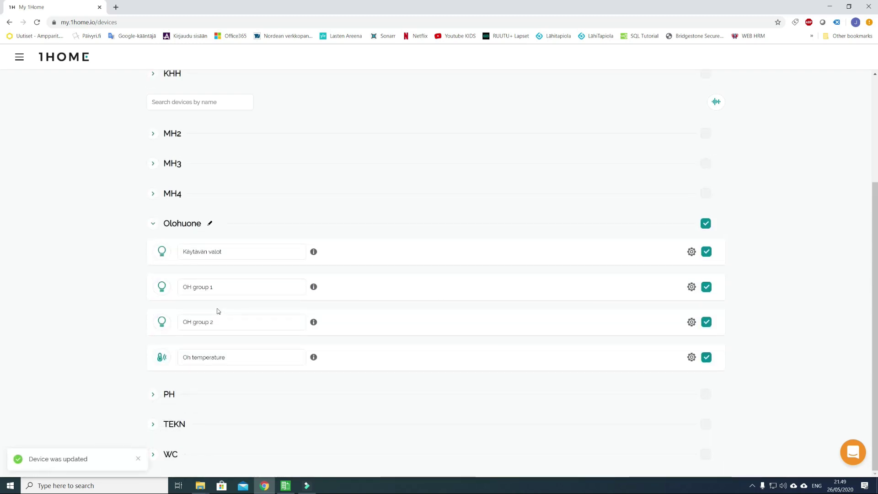
# Step: Rename the OH group 1 dimming light in Olohuone to Kattovalot and save its settings
pyautogui.click(692, 286)
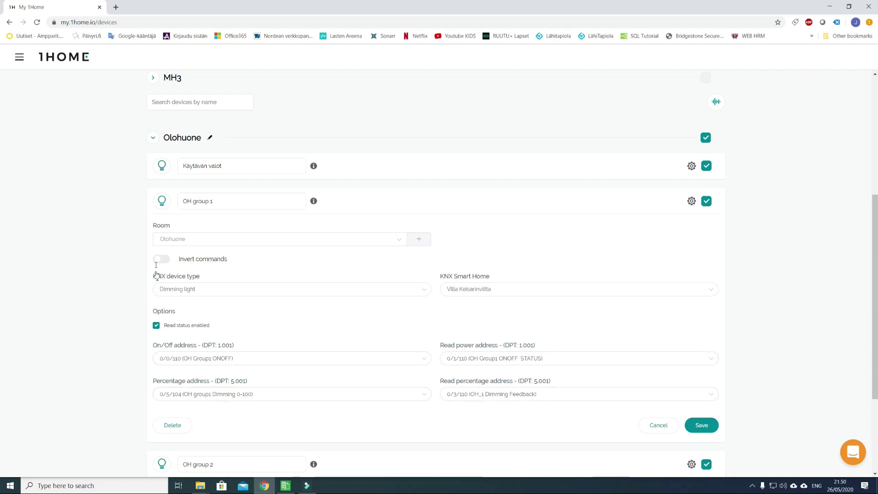
pyautogui.moveTo(227, 201); pyautogui.dragTo(179, 199)
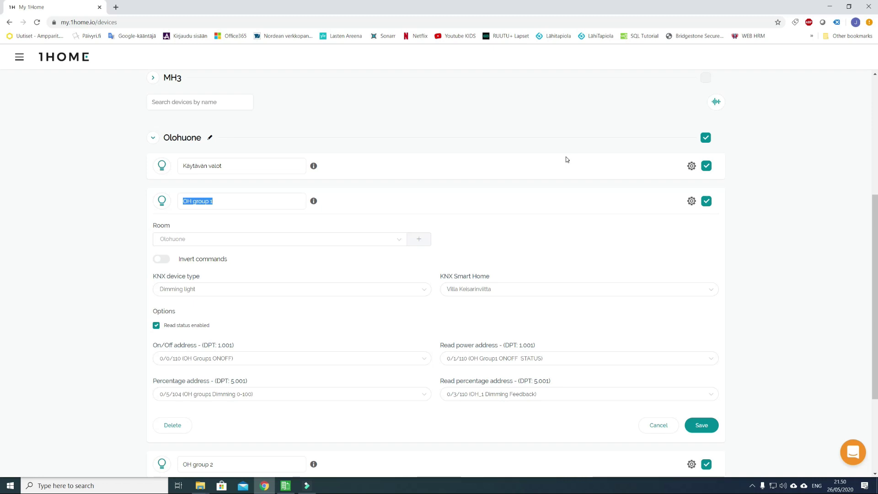
pyautogui.write('Kattovalot')
pyautogui.click(702, 425)
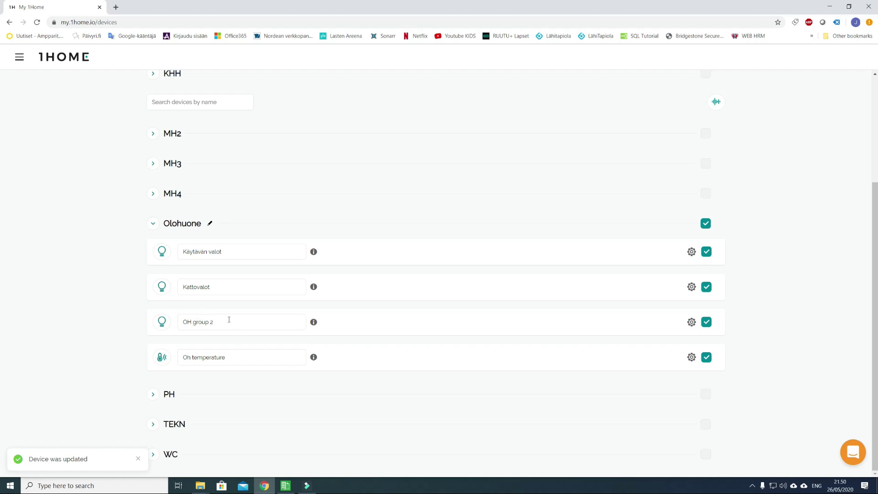
# Step: Rename the OH group 2 dimming light in Olohuone to TV valot and save its settings
pyautogui.click(692, 322)
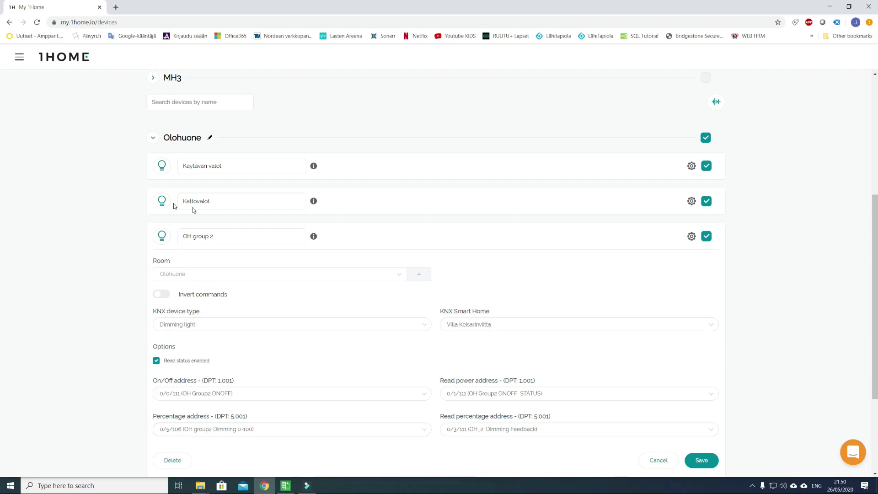
pyautogui.click(228, 236)
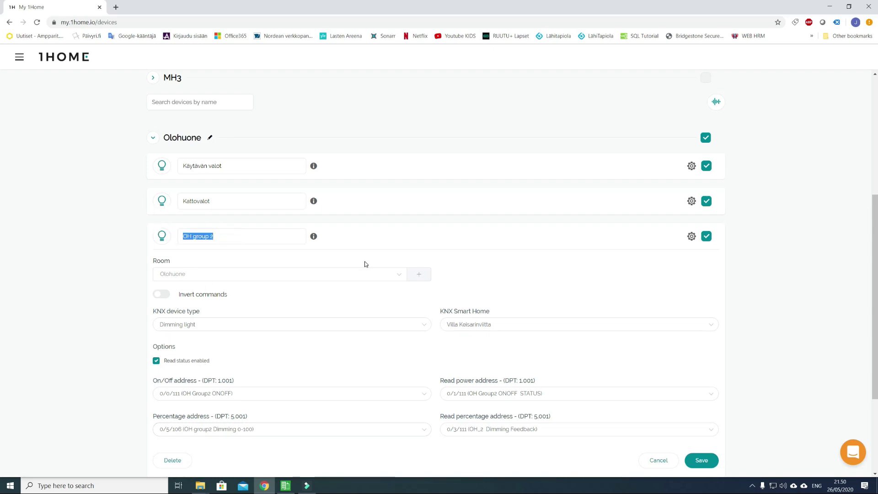
pyautogui.write('TV valot')
pyautogui.click(700, 460)
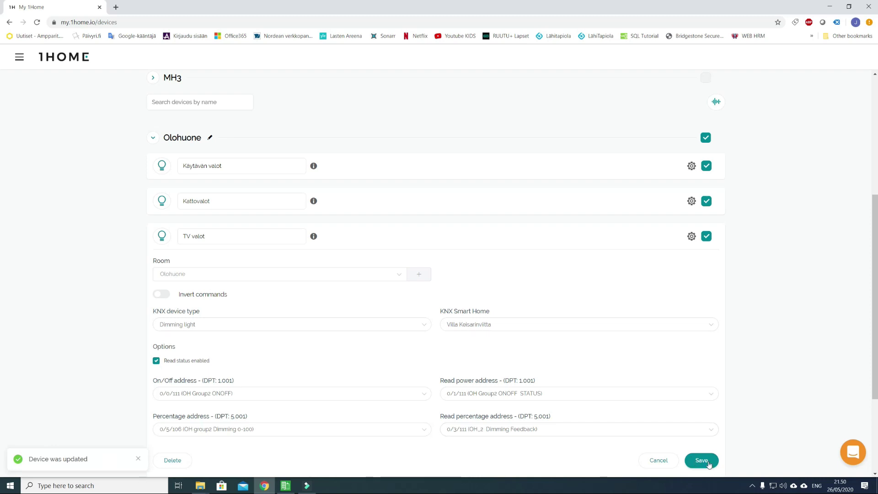
pyautogui.click(708, 463)
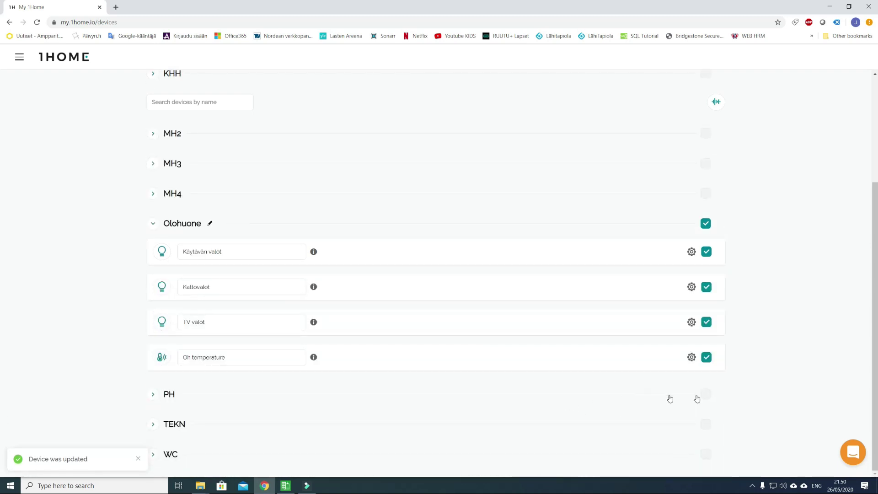
# Step: Rename the Oh temperature sensor in Olohuone to Lämpötila and save its settings
pyautogui.scroll(2, 732, 397)
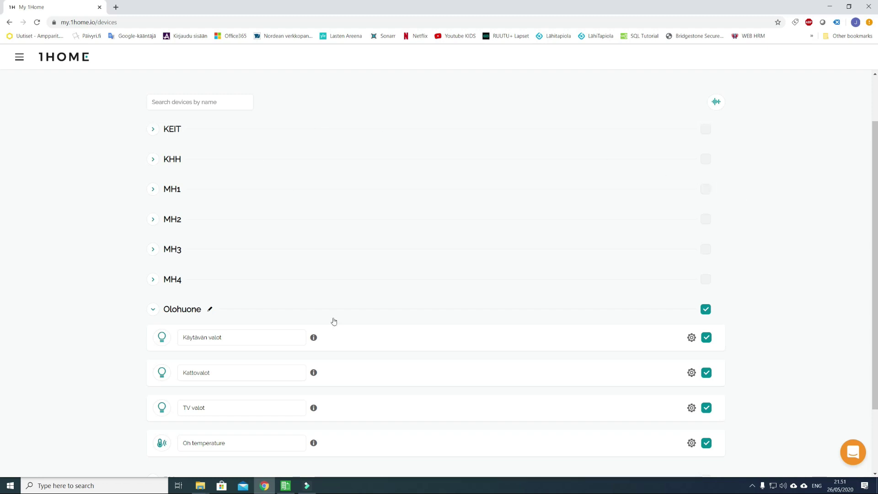
pyautogui.scroll(-1, 287, 448)
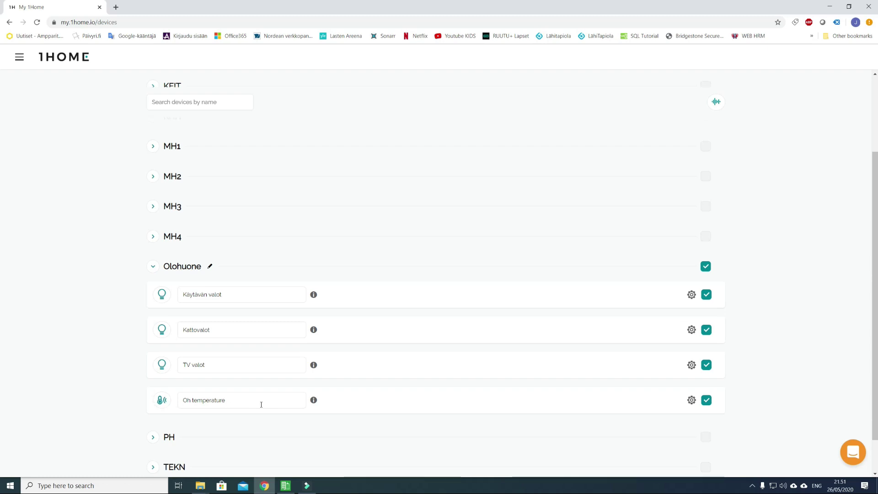
pyautogui.click(691, 400)
pyautogui.scroll(-2, 569, 397)
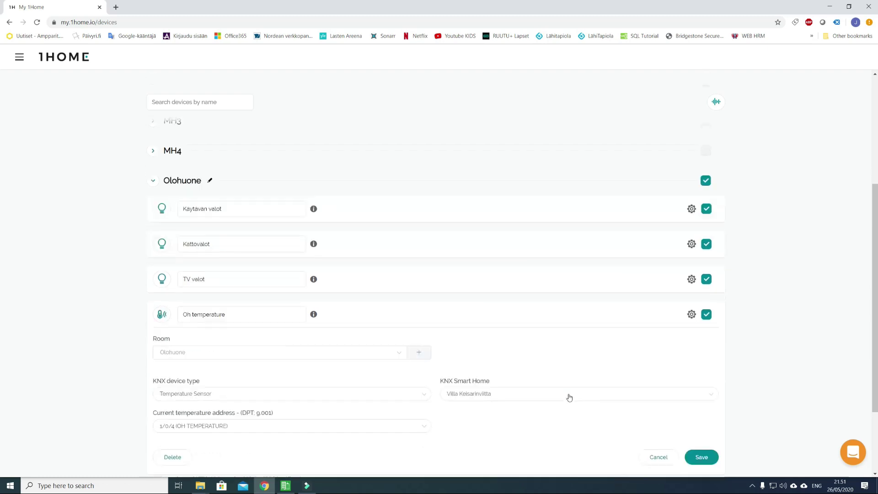
pyautogui.scroll(-1, 500, 392)
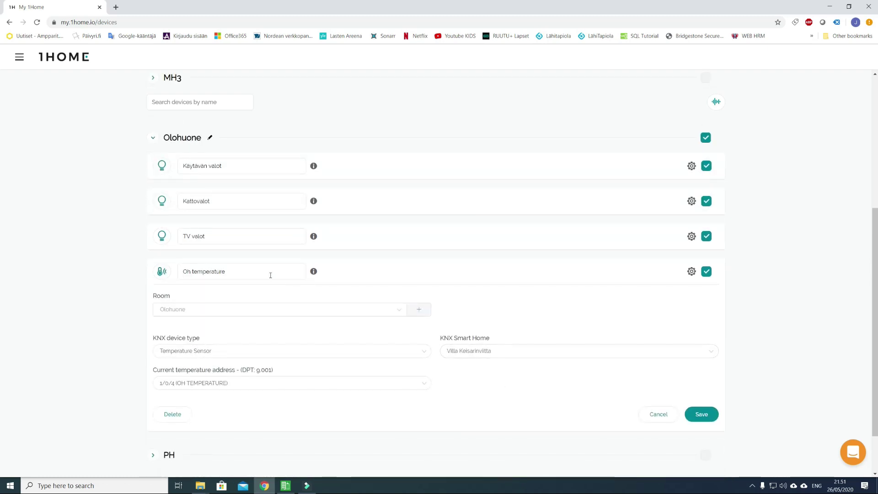
pyautogui.moveTo(270, 274); pyautogui.dragTo(169, 272)
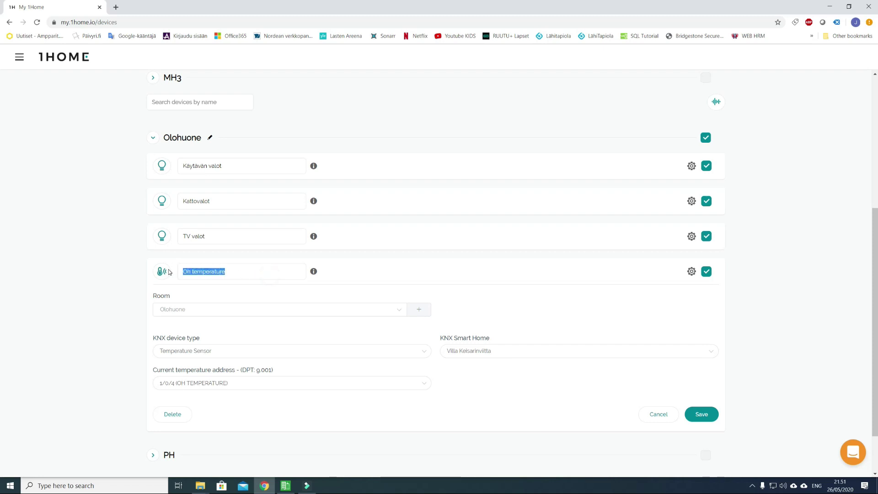
pyautogui.write('Lämpötila')
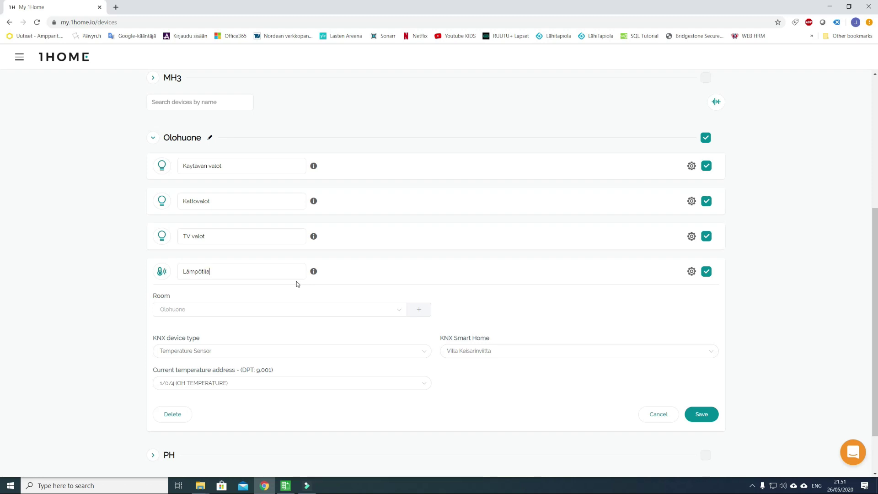
pyautogui.click(708, 415)
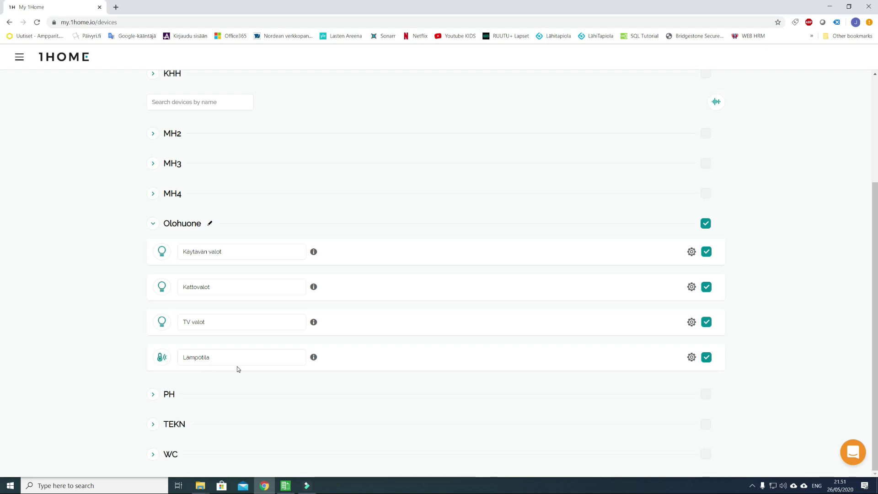
# Step: Expand the MH1 room and rename it to Vanhempien makuuhuone
pyautogui.scroll(1, 338, 275)
pyautogui.scroll(3, 338, 275)
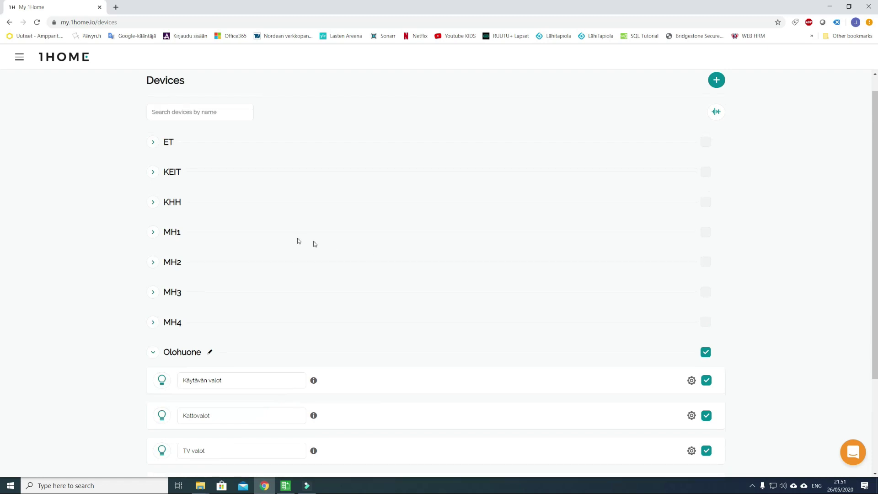
pyautogui.click(155, 232)
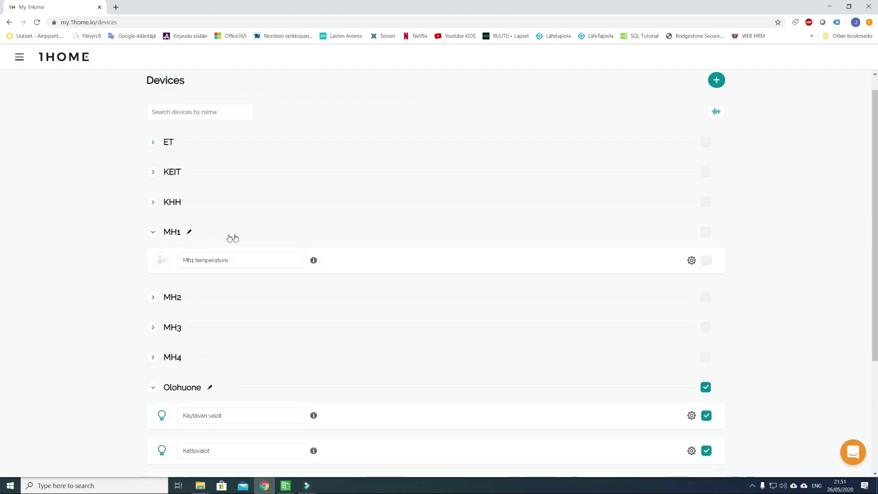
pyautogui.click(189, 233)
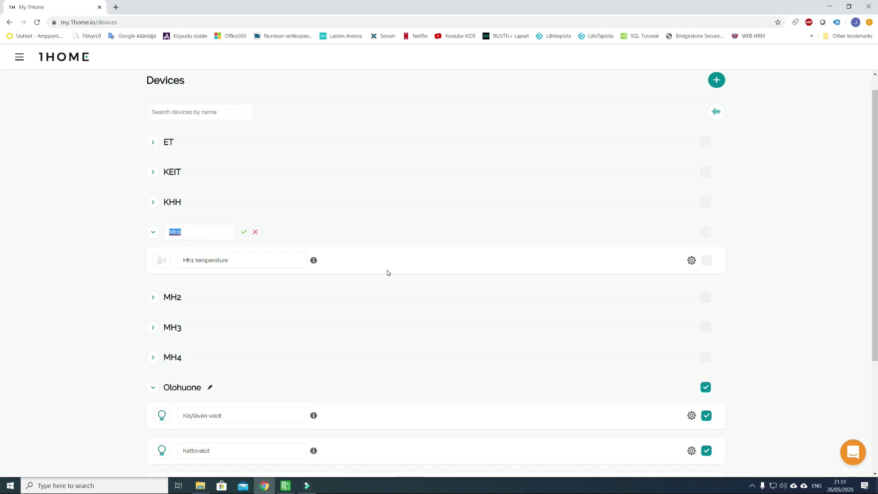
pyautogui.write('Vanhempien ma')
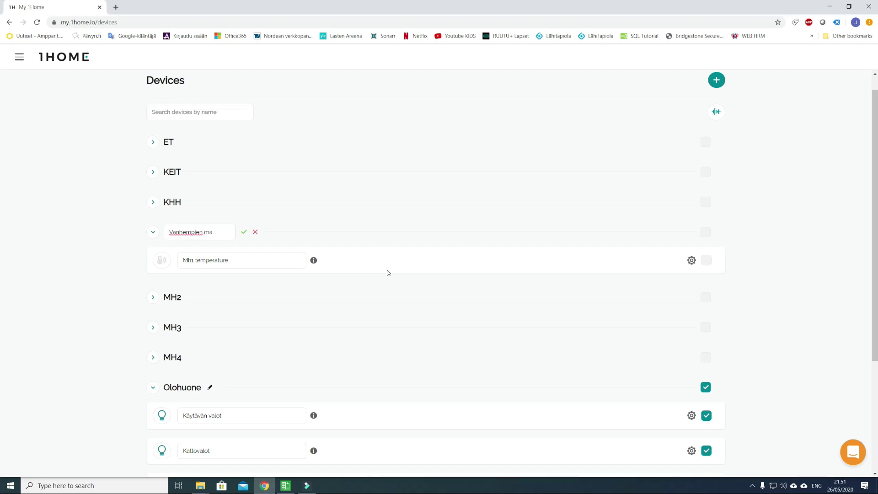
pyautogui.write('kuuhuone')
pyautogui.press('Return')
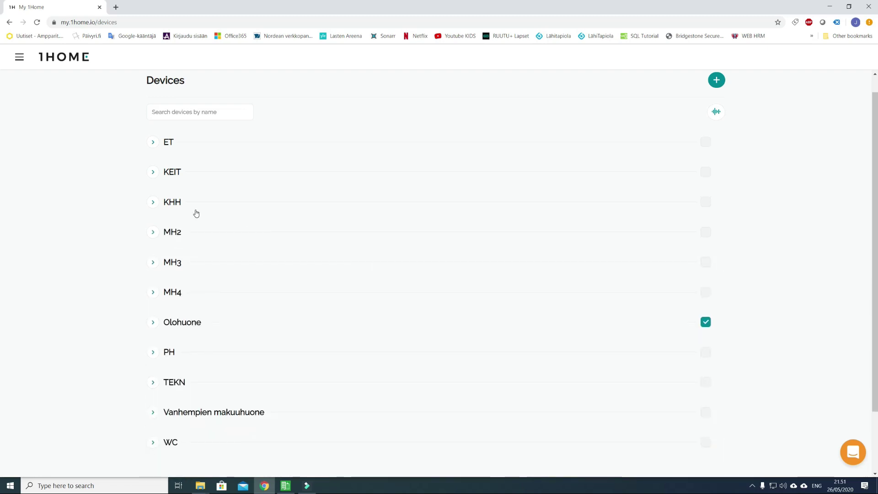
# Step: Expand Vanhempien makuuhuone and change the name of its Mh1 temperature sensor to Lämpötila
pyautogui.click(156, 413)
pyautogui.scroll(-2, 302, 402)
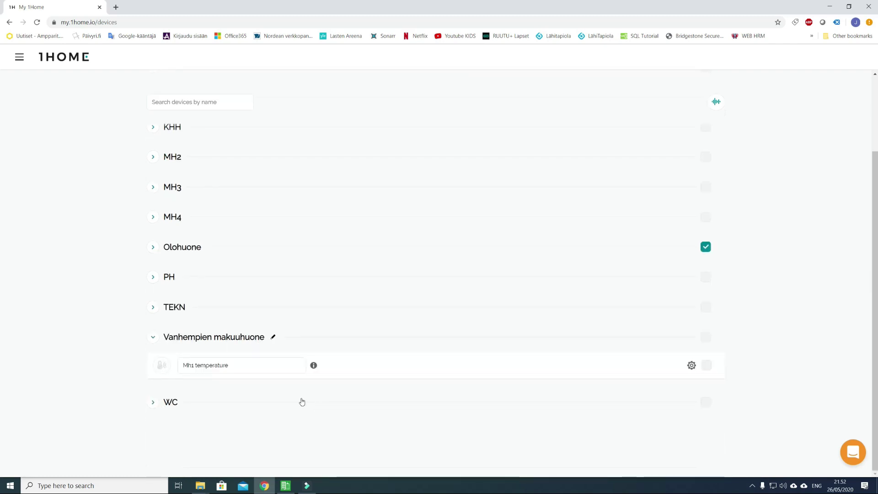
pyautogui.click(254, 364)
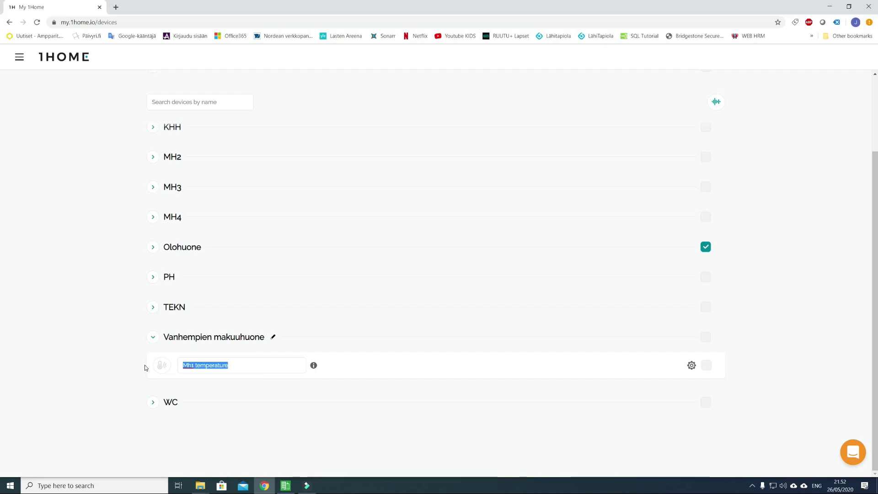
pyautogui.press('BackSpace')
pyautogui.write('Lämpötila')
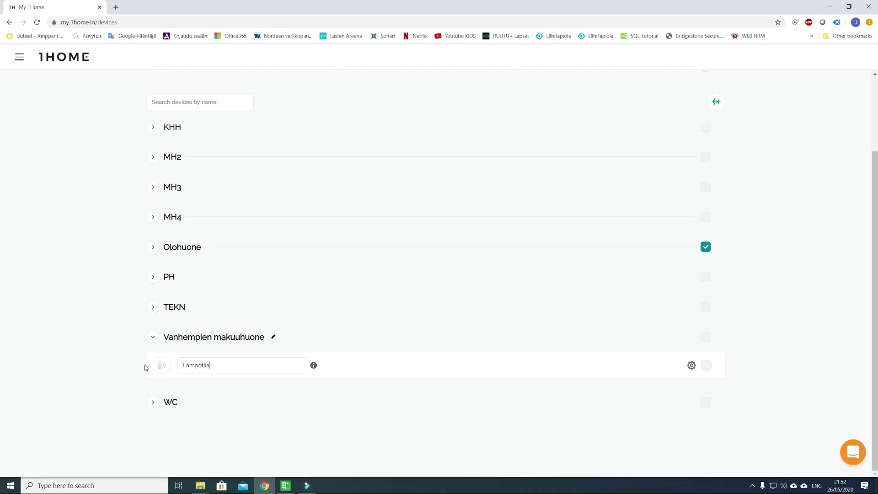
pyautogui.click(281, 382)
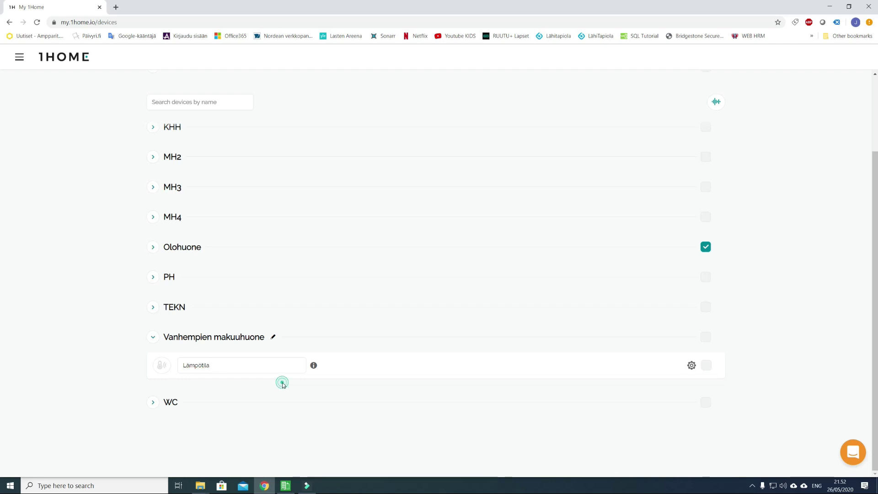
# Step: Open the Lämpötila sensor's settings in Vanhempien makuuhuone, enable the device and save it
pyautogui.click(692, 365)
pyautogui.scroll(-2, 464, 396)
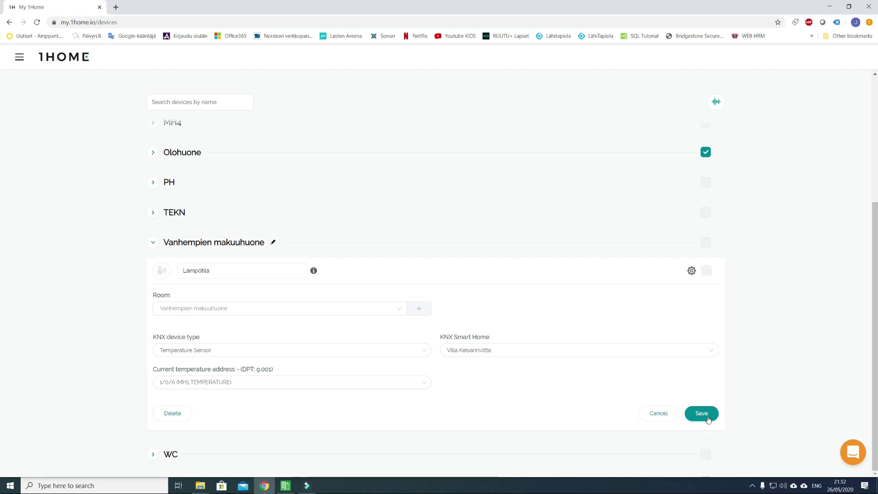
pyautogui.click(707, 271)
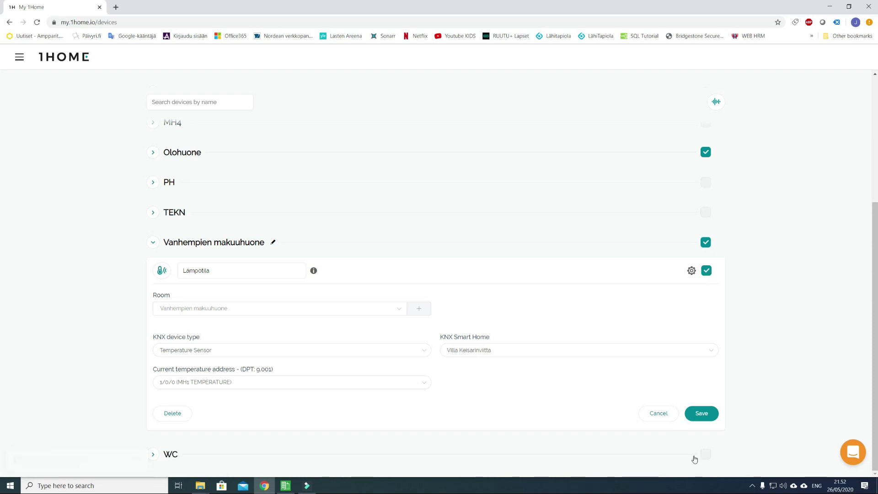
pyautogui.click(715, 416)
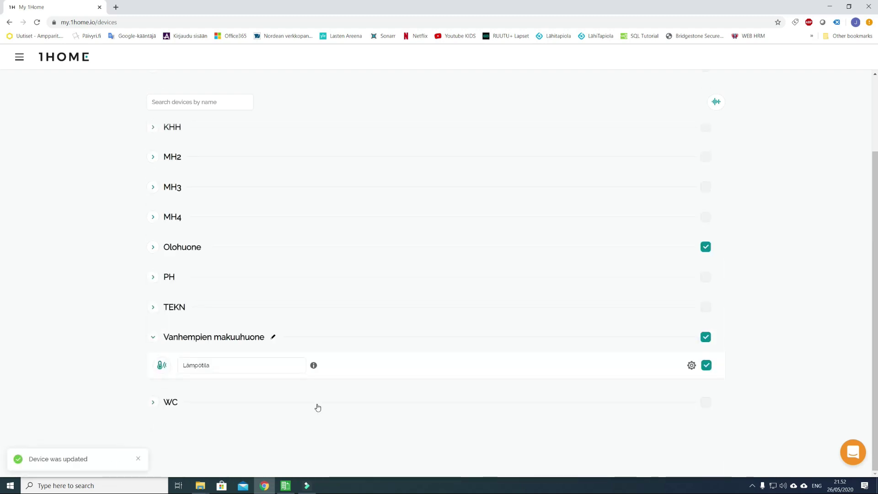
# Step: Start adding a new KNX device named kattovalot and assign it to the room Vanhempien makuuhuone
pyautogui.scroll(2, 315, 406)
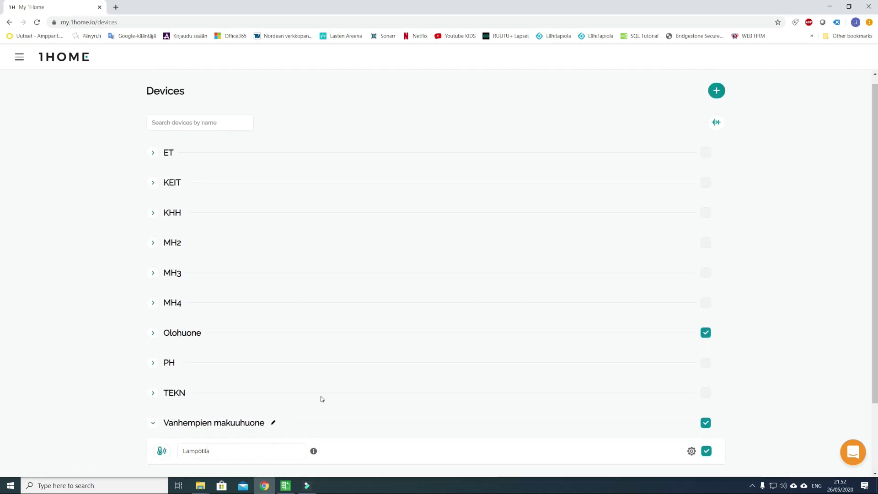
pyautogui.click(715, 92)
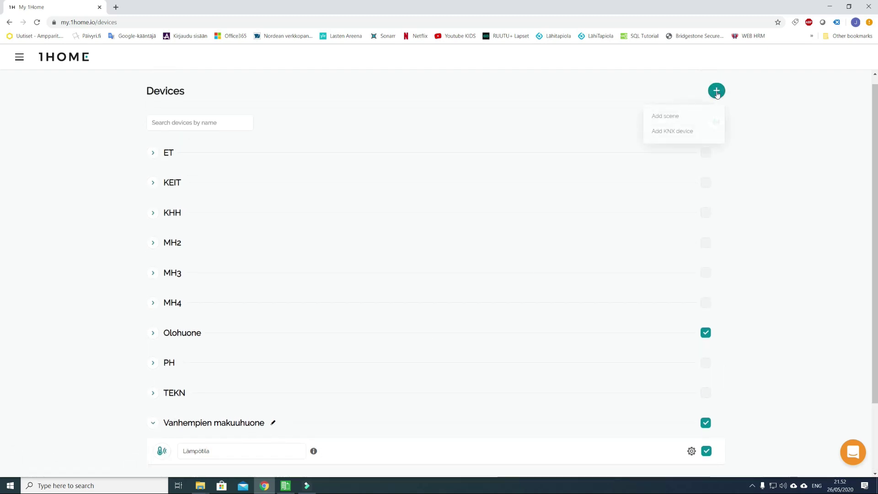
pyautogui.click(678, 133)
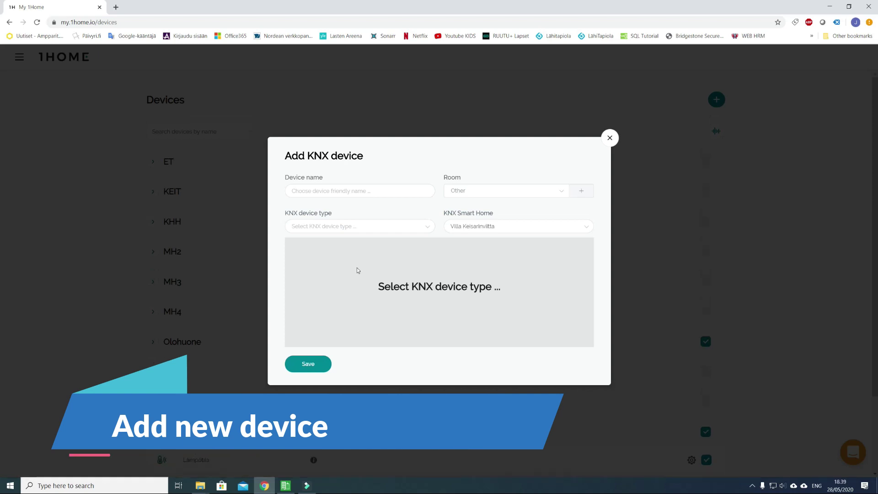
pyautogui.click(327, 190)
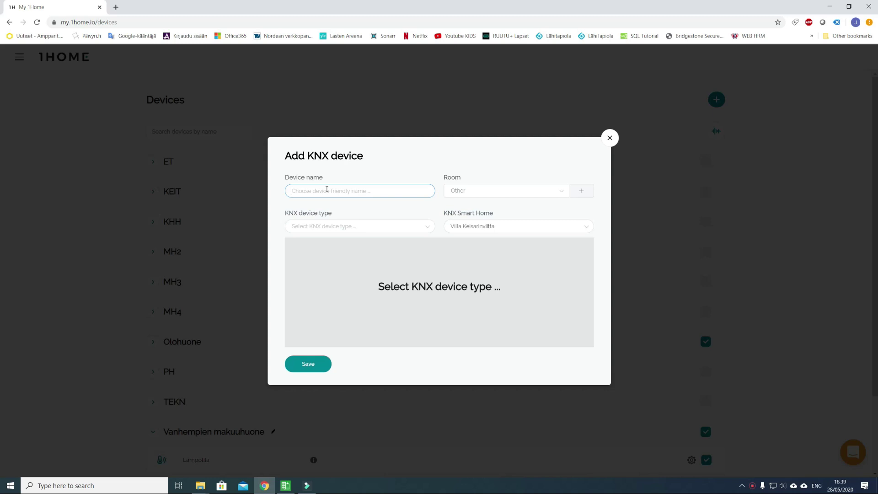
pyautogui.write('kattovalot')
pyautogui.click(564, 193)
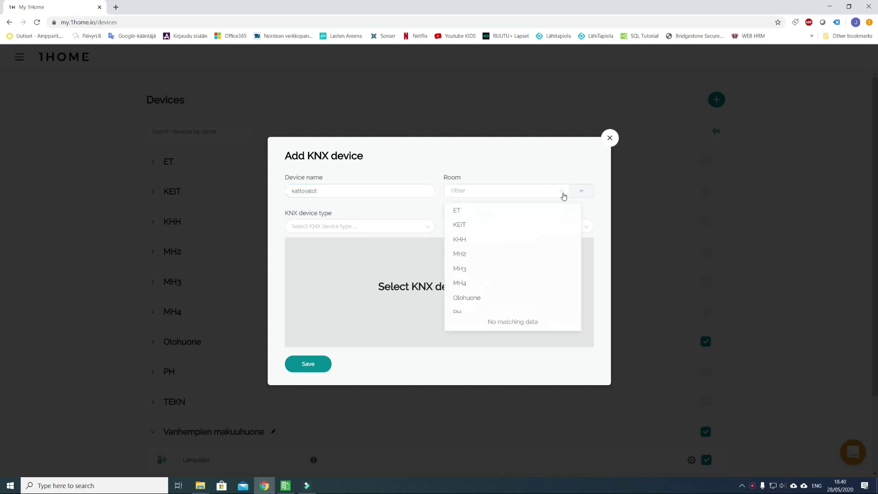
pyautogui.scroll(-2, 529, 234)
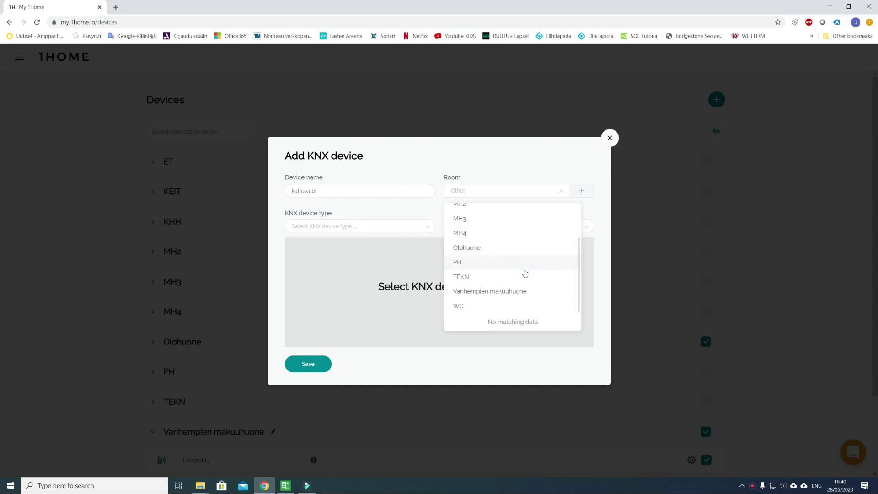
pyautogui.click(513, 291)
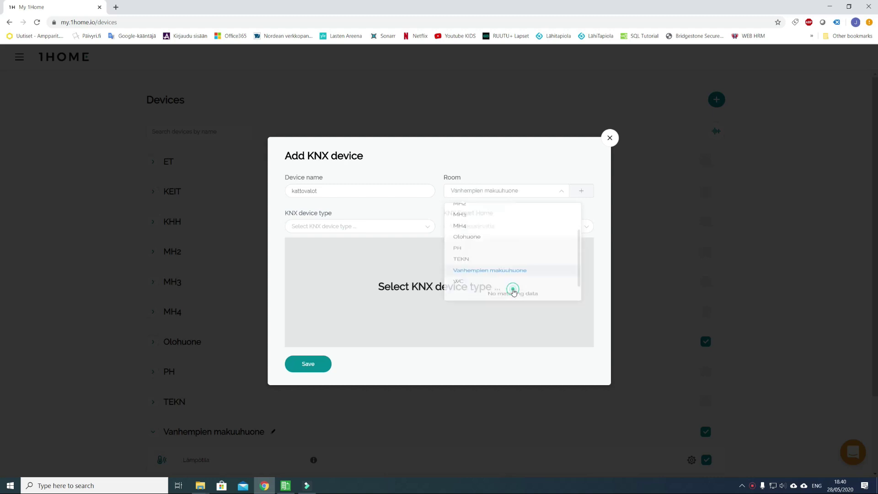
# Step: Set the new device's KNX type to Dimming light and enable status reading
pyautogui.click(362, 231)
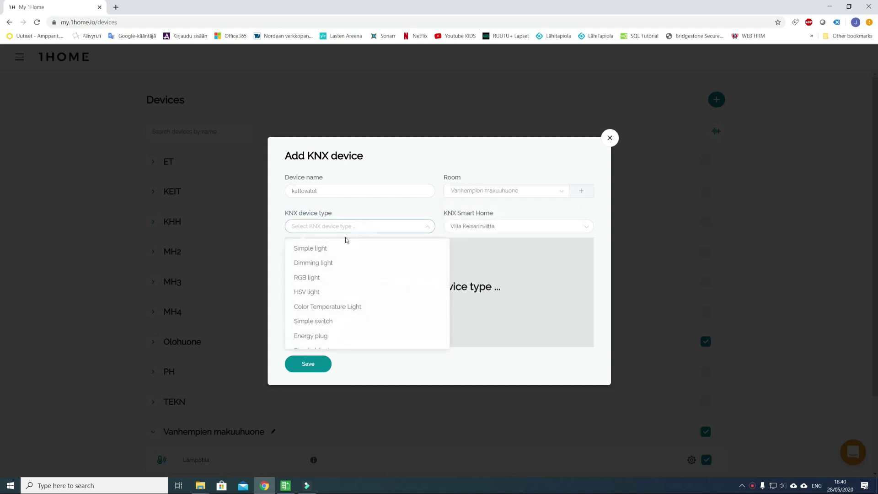
pyautogui.click(324, 264)
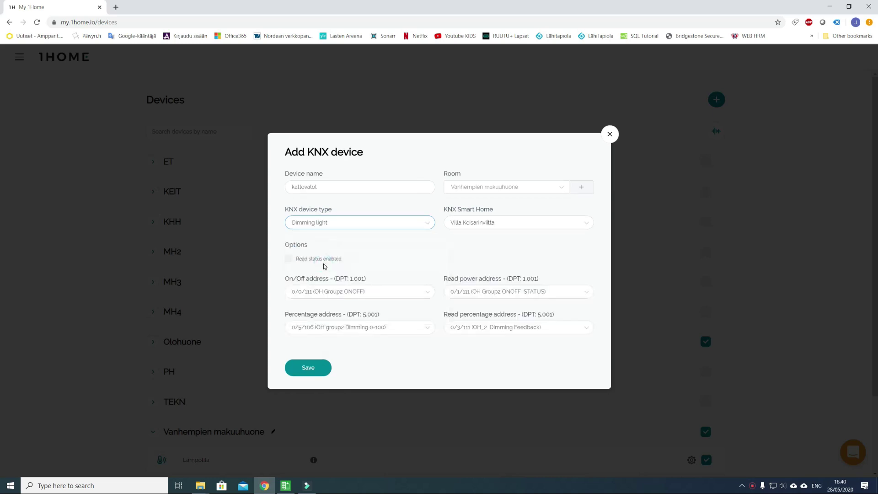
pyautogui.click(289, 260)
# Step: Set the new light's On/Off address to 0/0/100 (MH1 Group1 ONOFF) and its read power address to 0/1/100 (MH1 Group1 ONOFF STATUS)
pyautogui.click(424, 293)
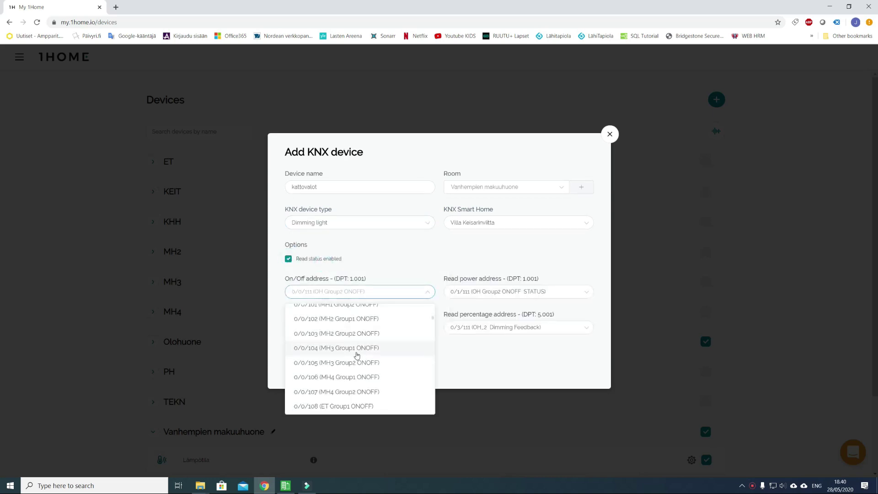
pyautogui.scroll(2, 348, 347)
pyautogui.click(329, 337)
pyautogui.click(553, 299)
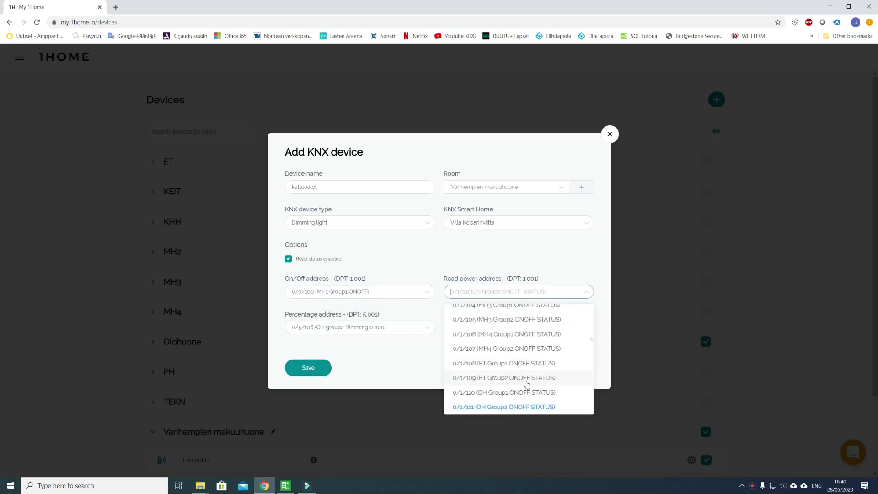
pyautogui.scroll(2, 527, 384)
pyautogui.click(526, 321)
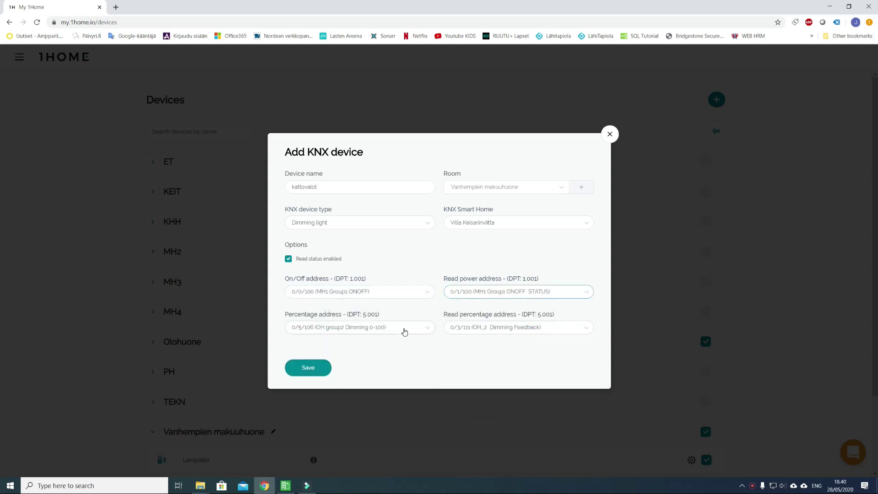
# Step: Set the percentage address to 0/5/7 (MH1 Group1 Dimming 0-100) and read percentage address to 0/3/100 (MH1 Group1 Dimming Feedback), and save the device
pyautogui.click(404, 330)
pyautogui.scroll(2, 384, 427)
pyautogui.click(384, 427)
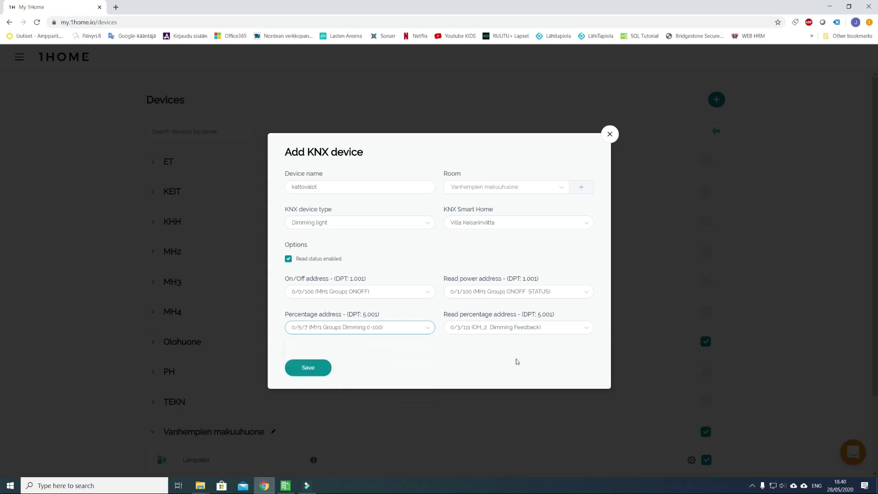
pyautogui.click(564, 329)
pyautogui.scroll(1, 514, 384)
pyautogui.click(533, 372)
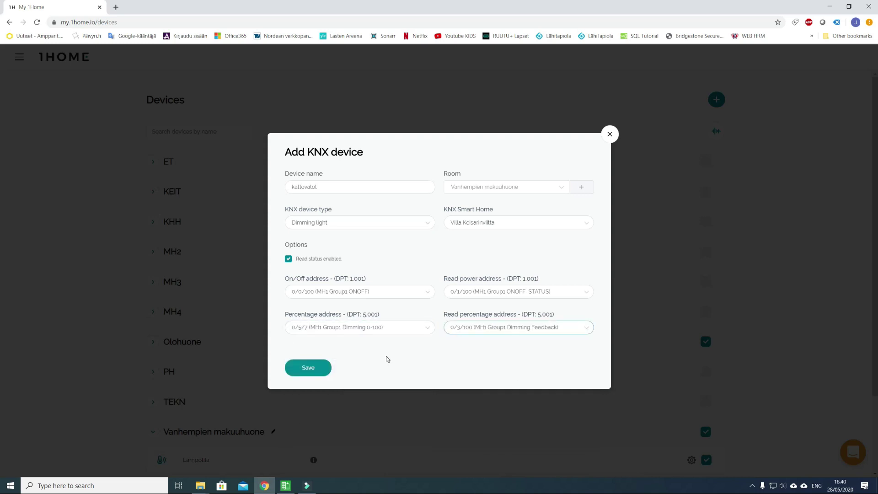
pyautogui.click(321, 372)
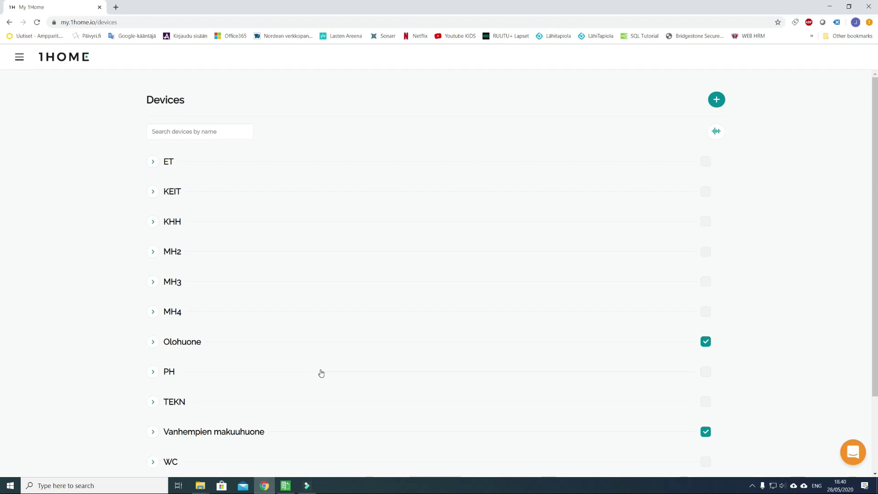
# Step: Review the saved settings of the kattovalot light in Vanhempien makuuhuone and close them without changes
pyautogui.scroll(-2, 322, 372)
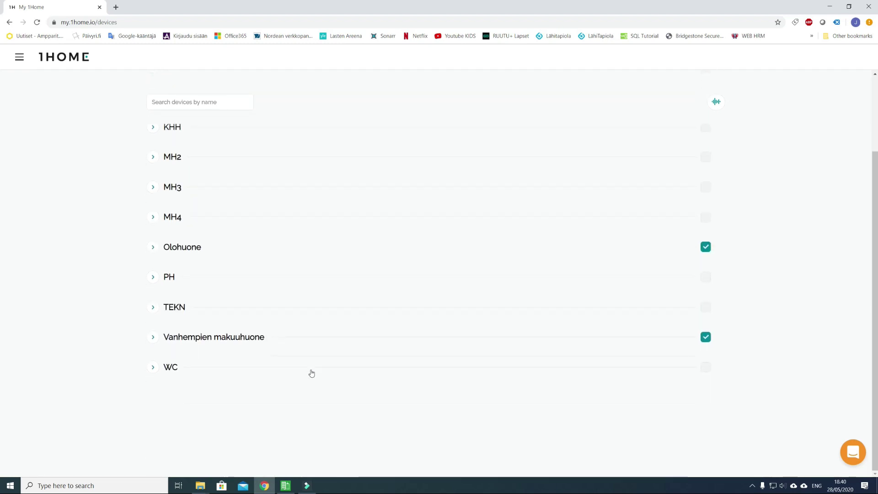
pyautogui.click(155, 341)
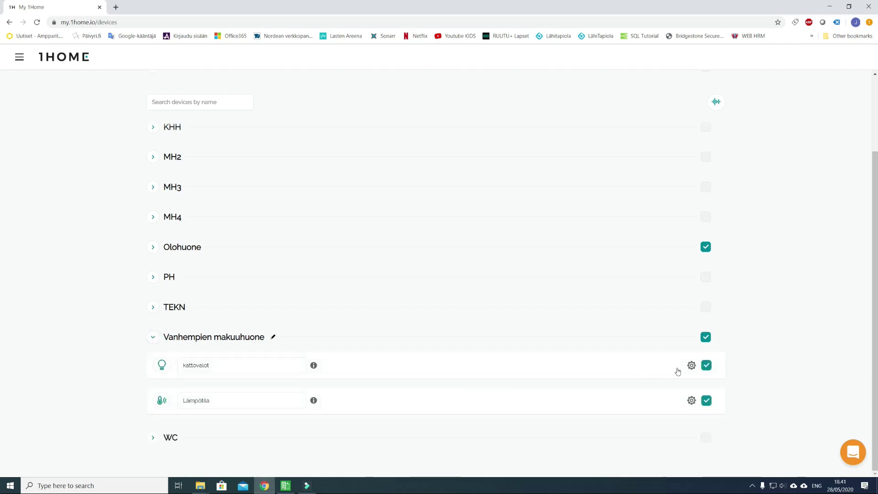
pyautogui.click(691, 366)
pyautogui.scroll(-4, 613, 376)
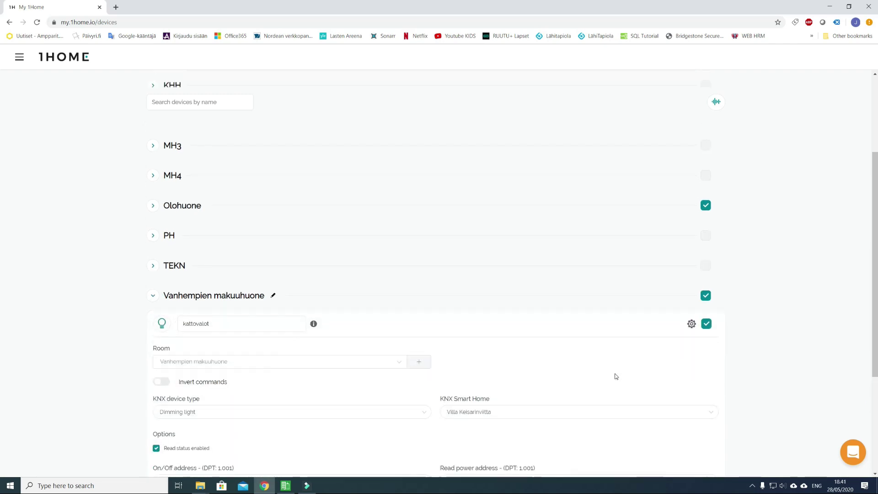
pyautogui.scroll(-1, 616, 376)
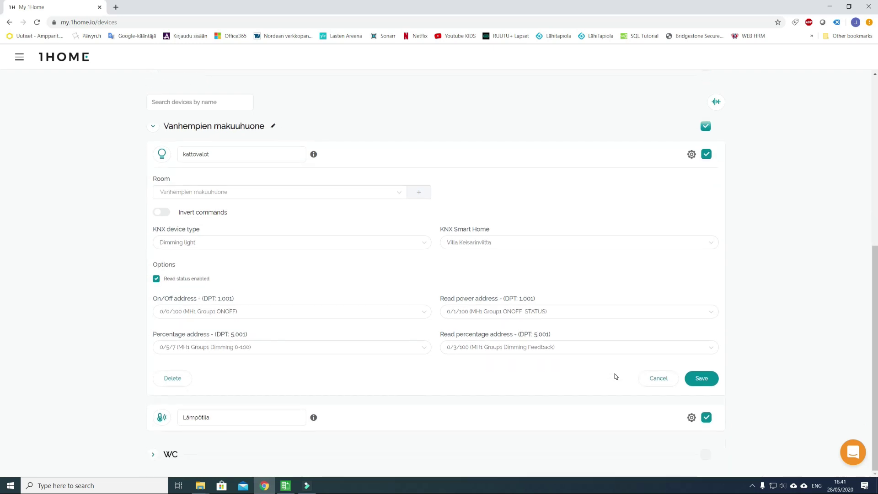
pyautogui.click(665, 385)
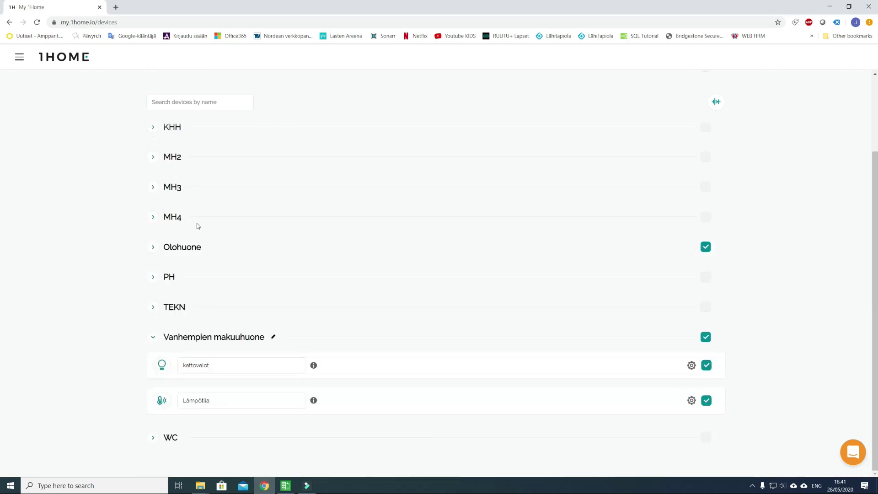
# Step: Go to the connected assistants and start connecting Apple Homekit for the 1Home KNX Bridge
pyautogui.scroll(2, 103, 287)
pyautogui.scroll(1, 104, 287)
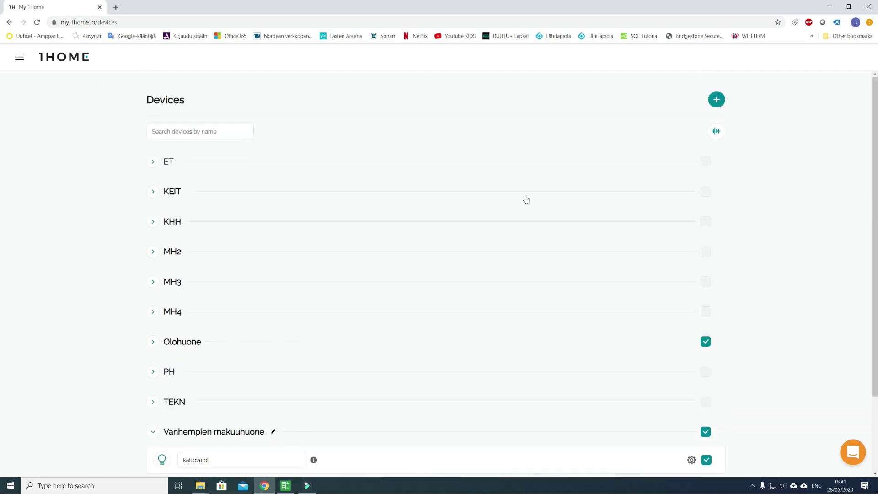
pyautogui.click(21, 59)
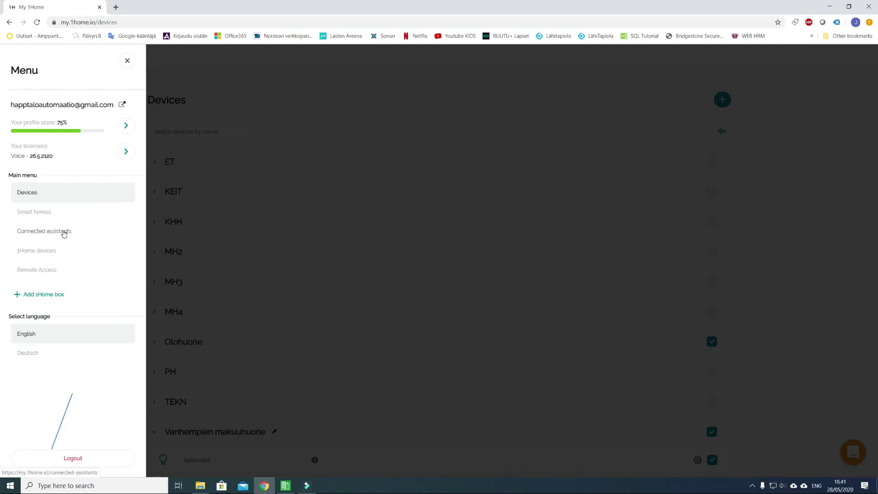
pyautogui.click(64, 231)
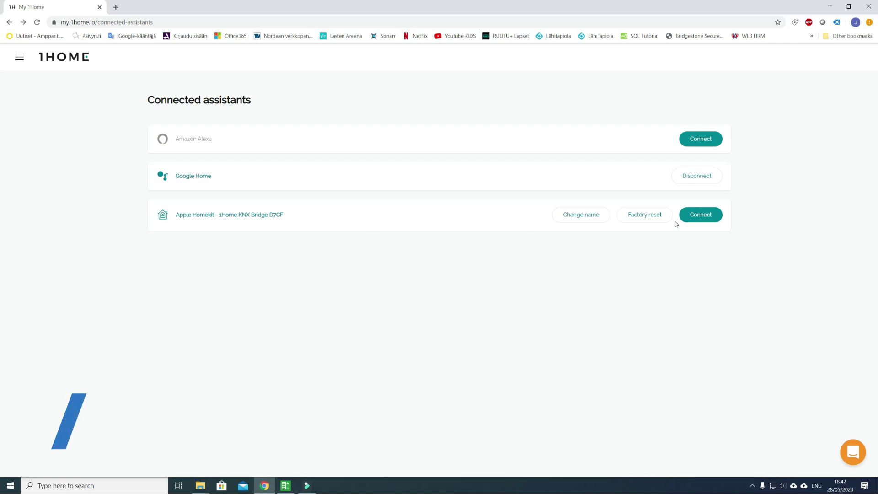
pyautogui.click(695, 222)
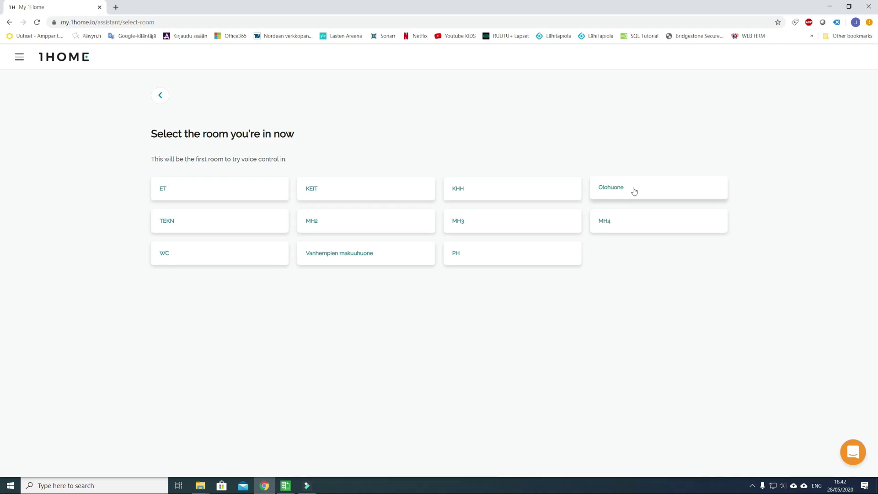
# Step: Choose Vanhempien makuuhuone as the first voice control room, accept its devices for import and advance past the first HomeKit instruction
pyautogui.click(406, 260)
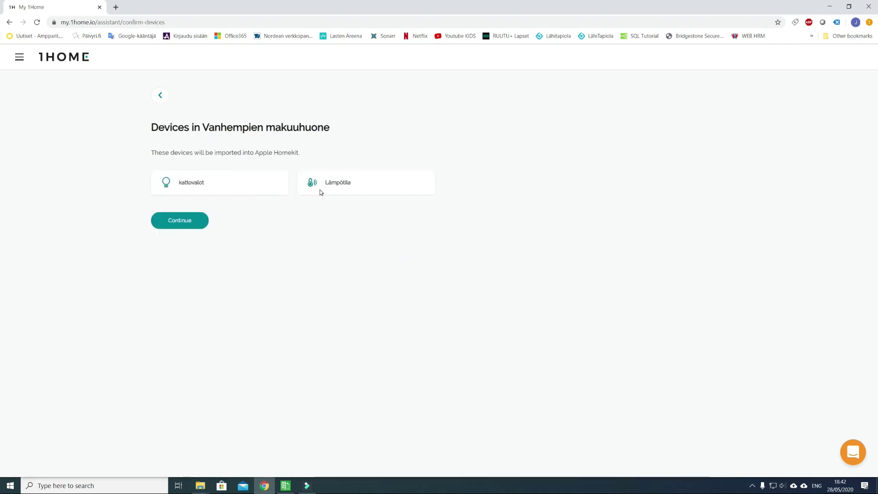
pyautogui.click(199, 221)
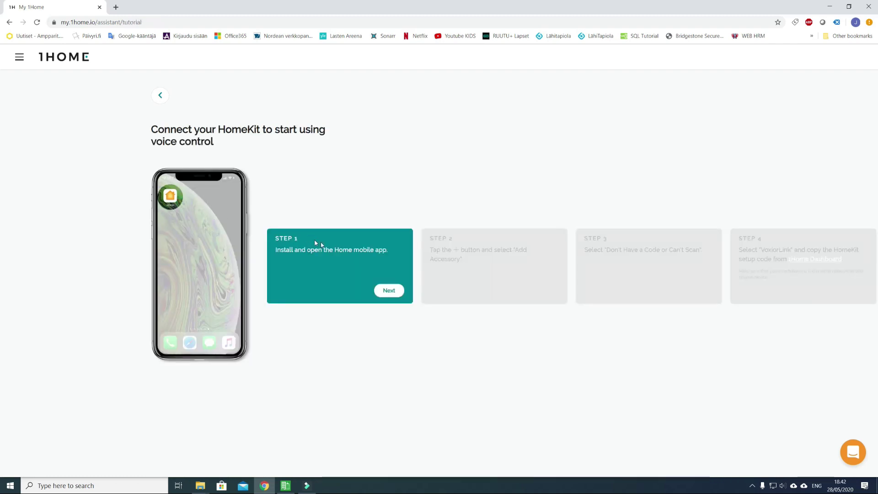
pyautogui.click(393, 296)
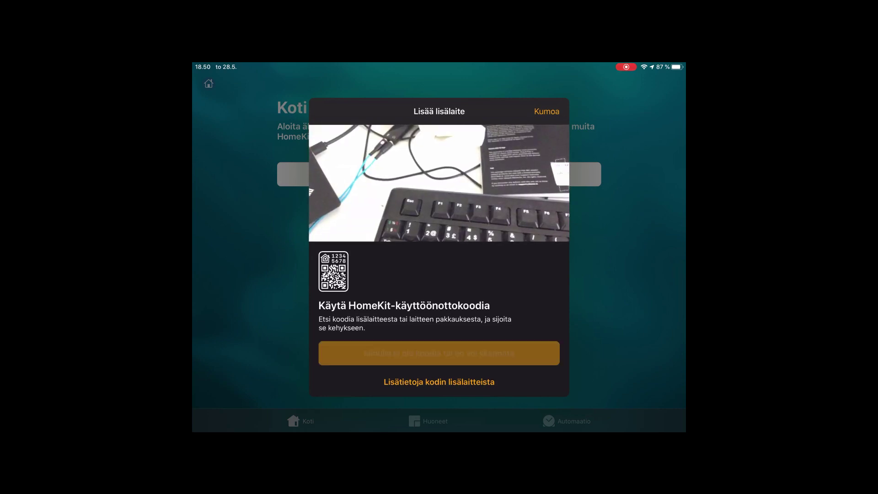
# Step: In the Home app on the iPad, choose manual code entry for the new accessory and enter the HomeKit setup code
pyautogui.click(439, 353)
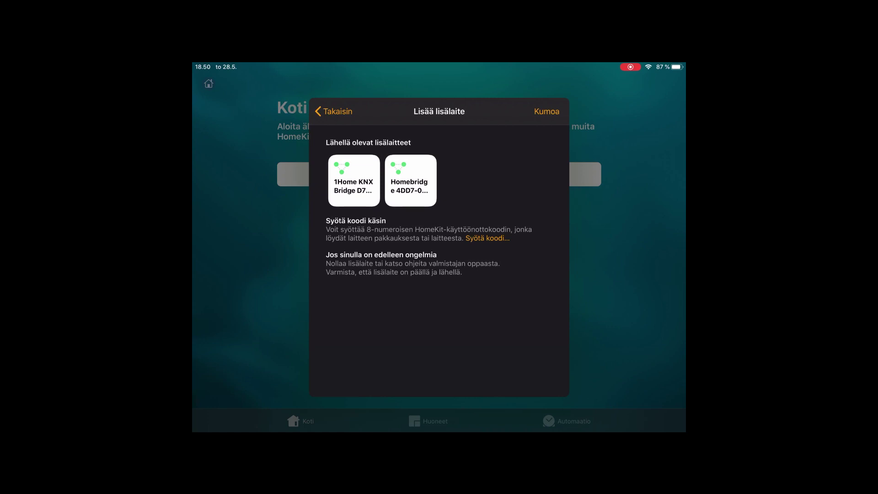
pyautogui.click(487, 238)
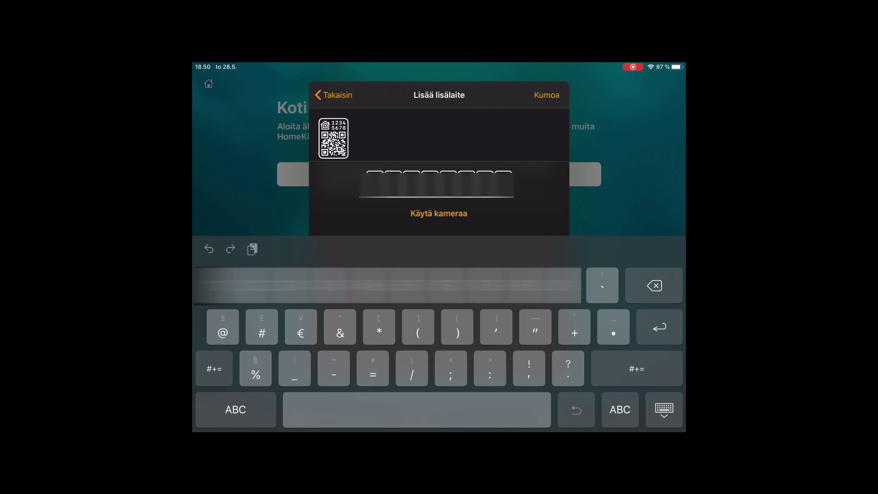
pyautogui.click(367, 286)
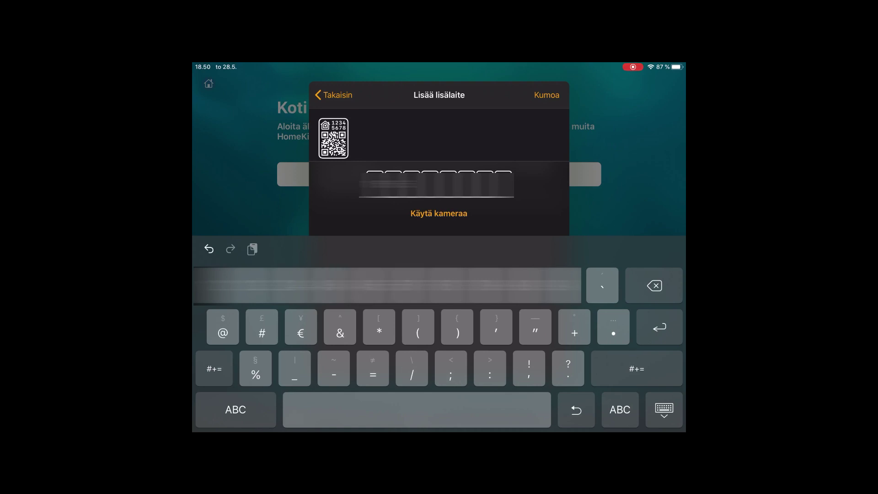